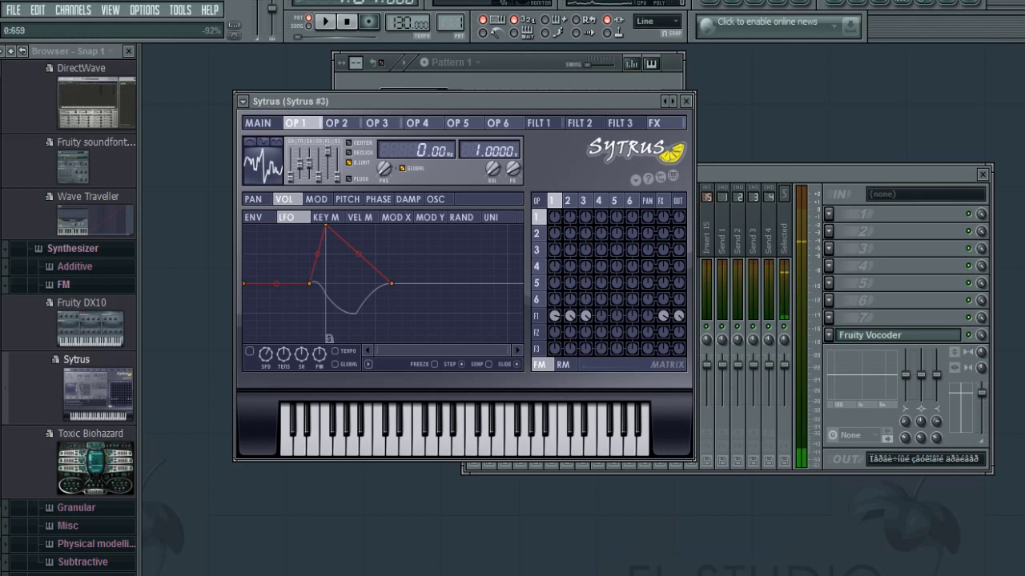
Reshape operator 1's volume LFO envelope so its upward peak becomes a steep drop far below the centre line, rising back to the end point.
drag(326, 226, 308, 281)
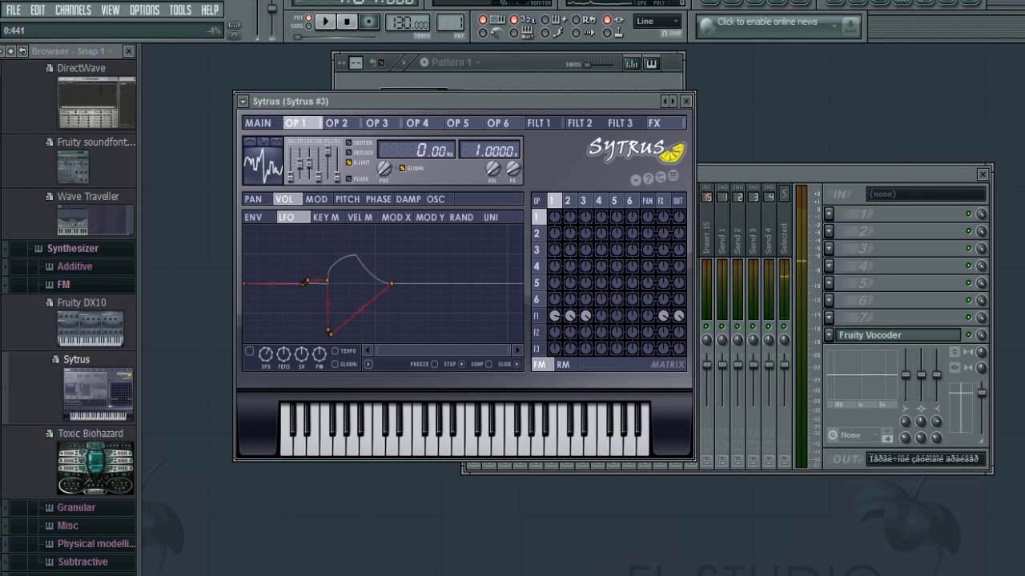
Play a long series of varied notes on the Sytrus keyboard to audition the sound with the reshaped volume LFO envelope.
key(q)
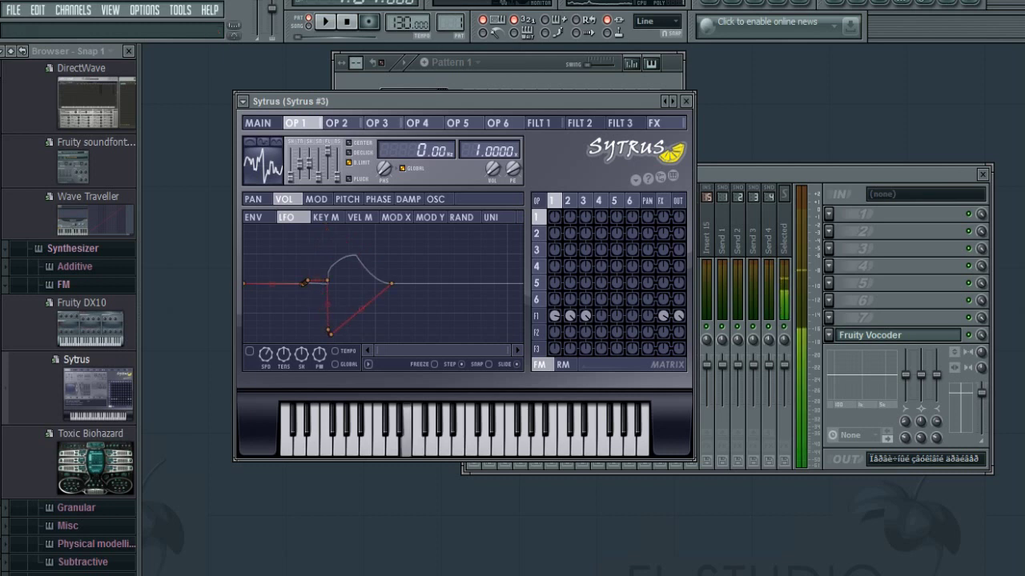
key(w)
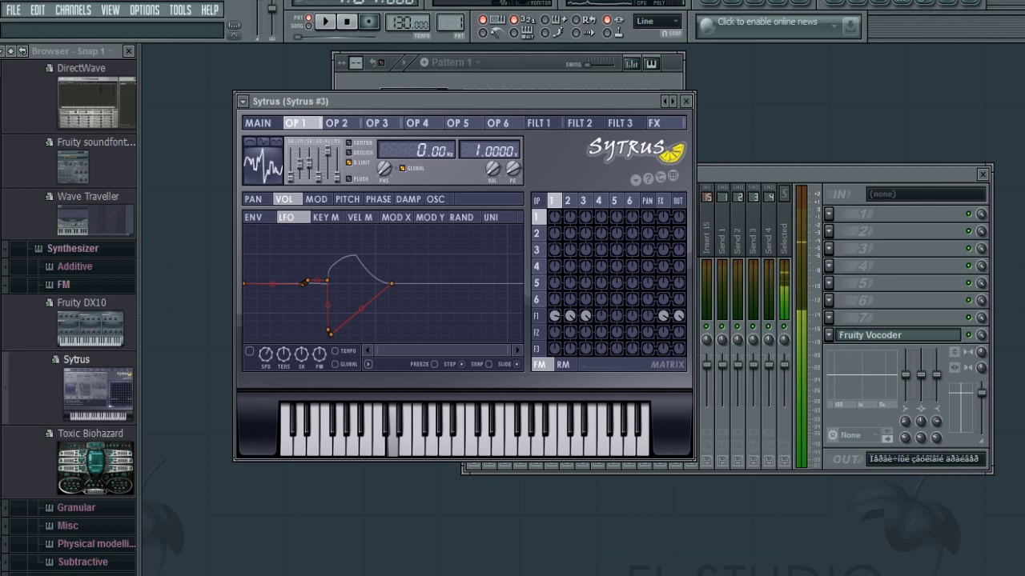
key(e)
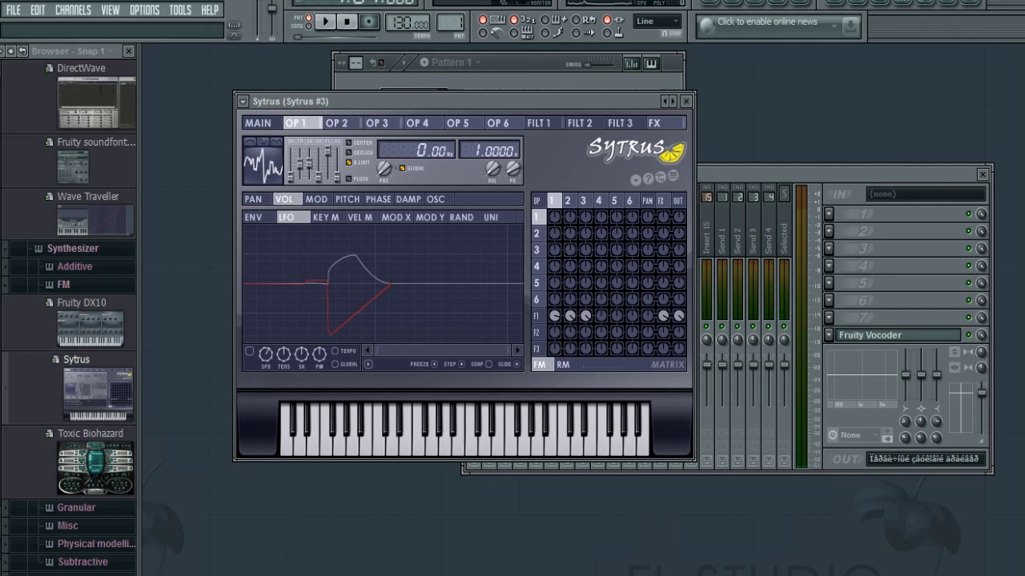
key(y)
key(u)
key(o)
key(p)
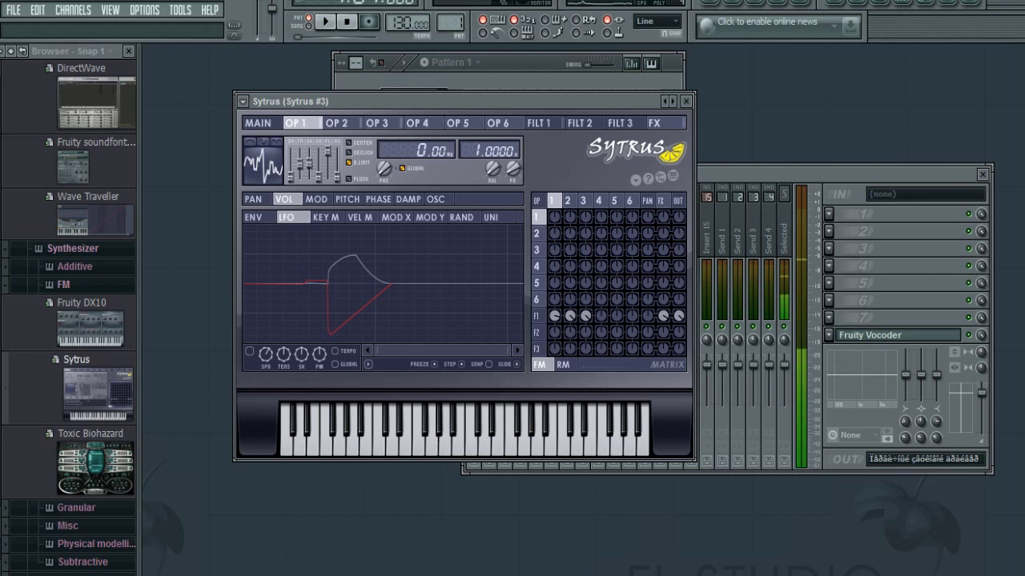
key(bracketright)
key(bracketleft)
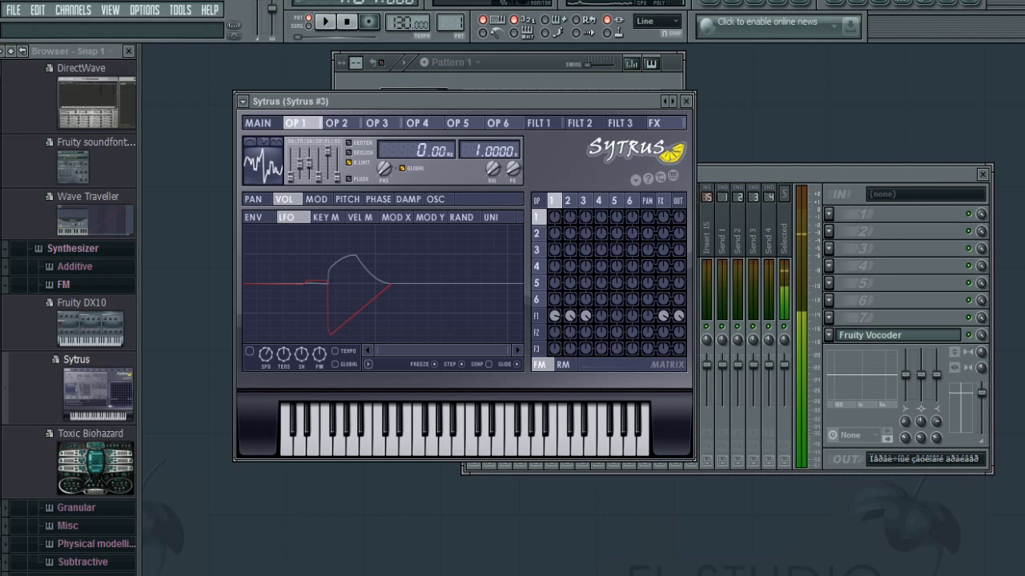
key(i)
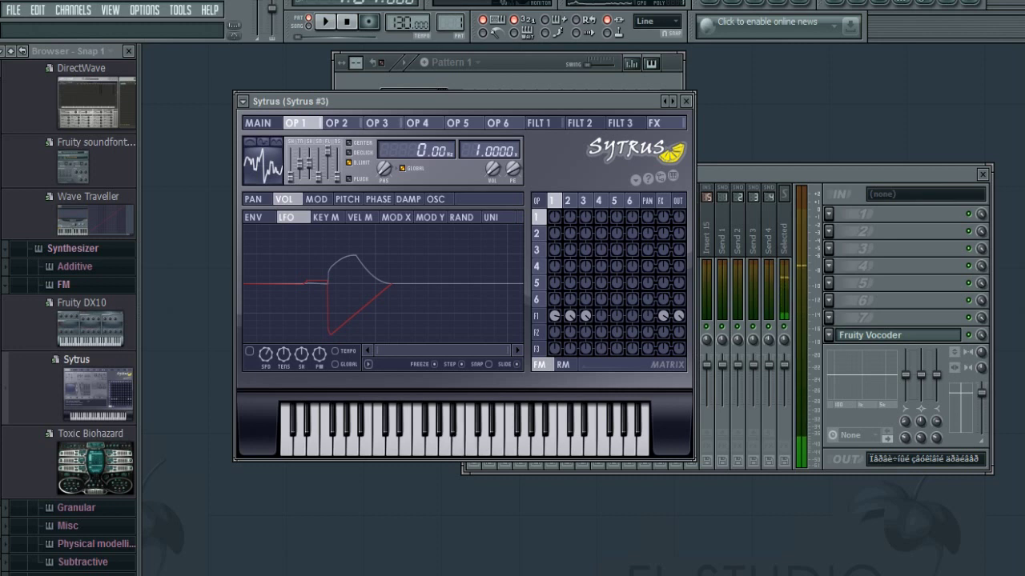
key(y)
key(q)
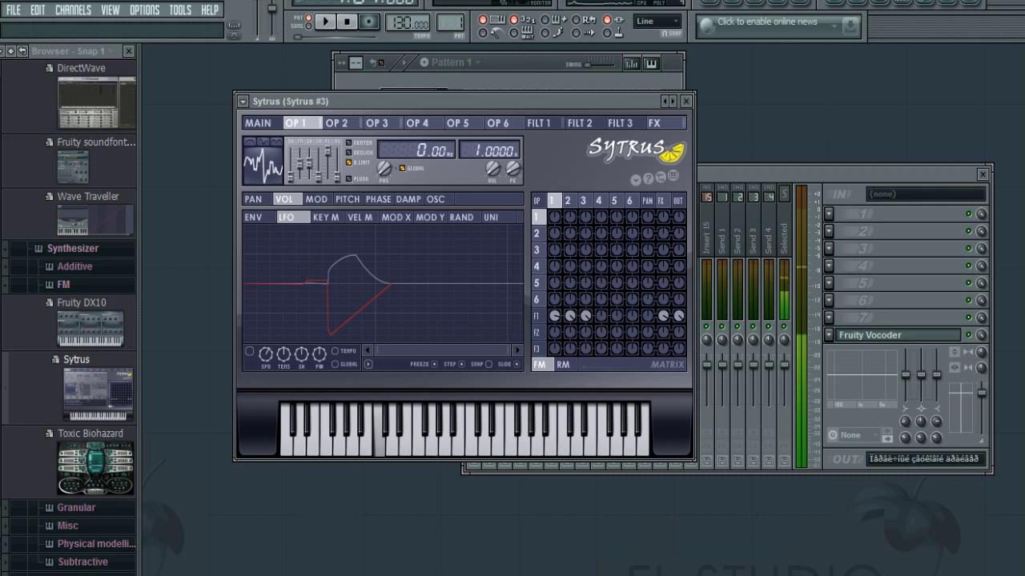
key(e)
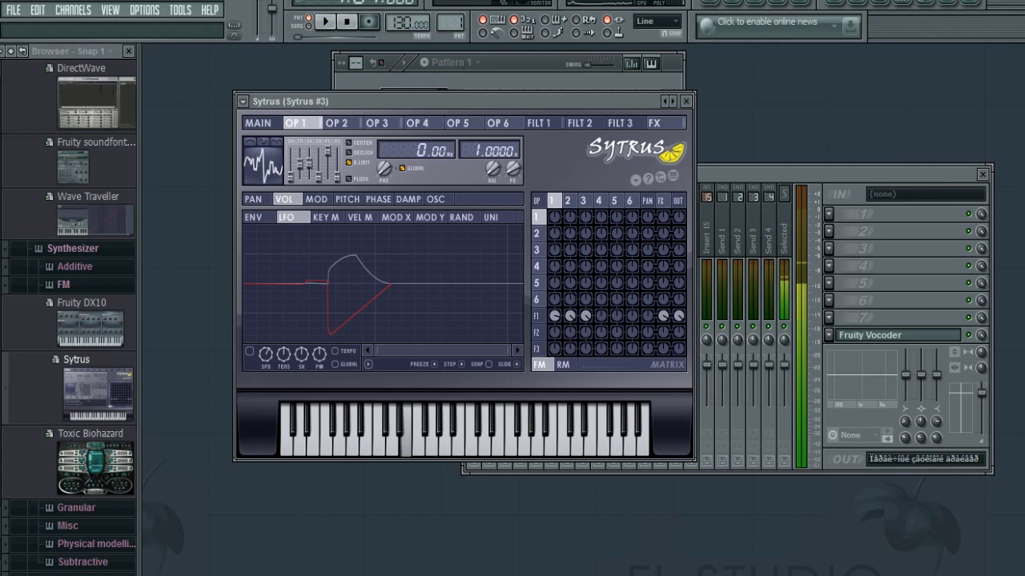
mouse_move(406, 444)
mouse_down()
mouse_move(642, 444)
mouse_move(391, 444)
mouse_move(444, 444)
mouse_up()
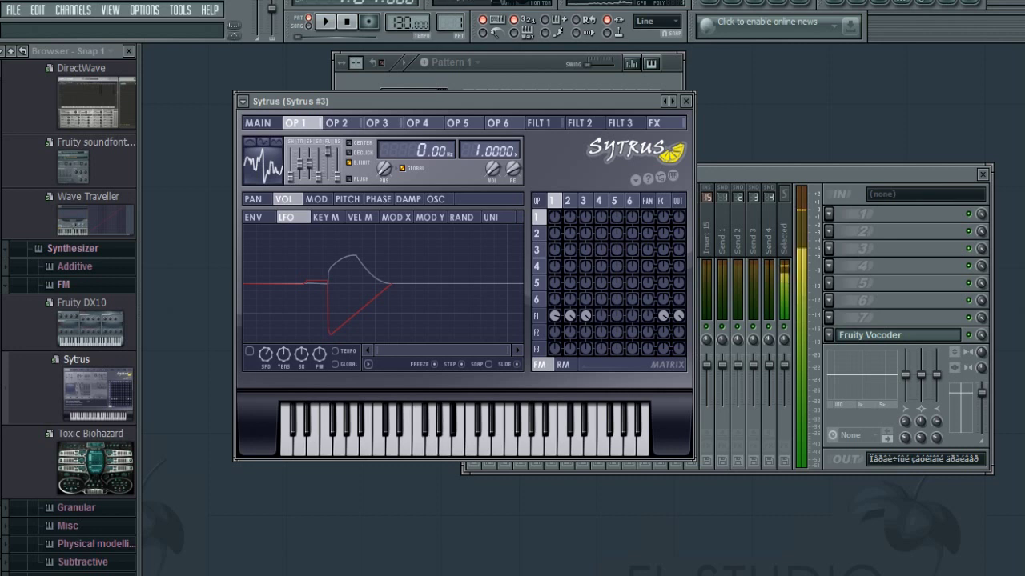
key(n)
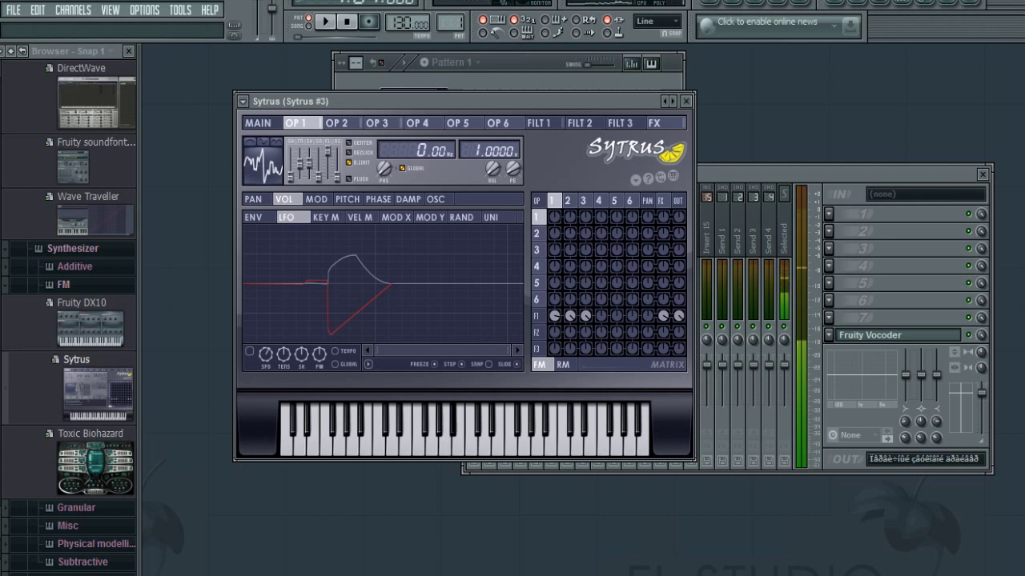
key(x)
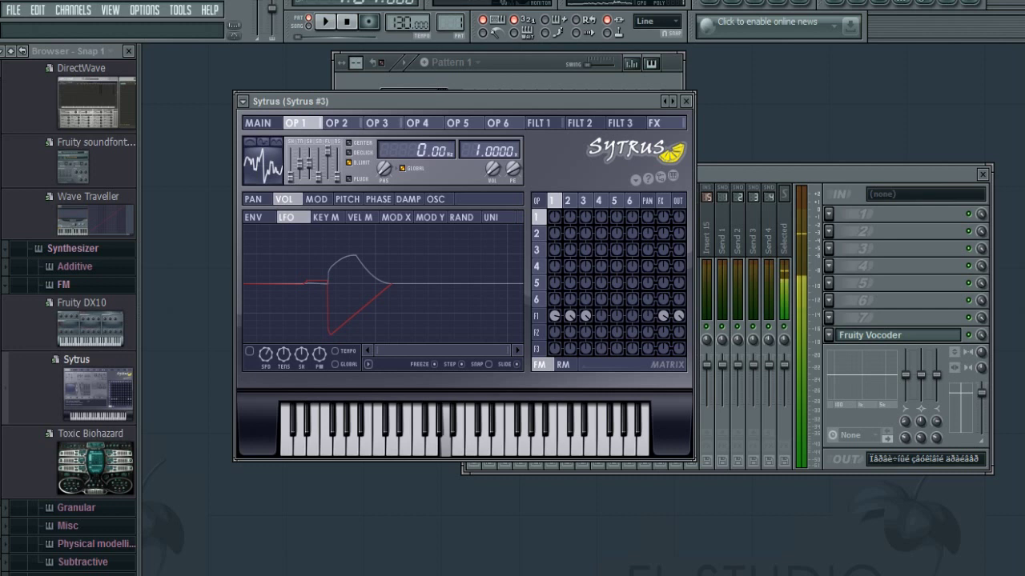
key(z)
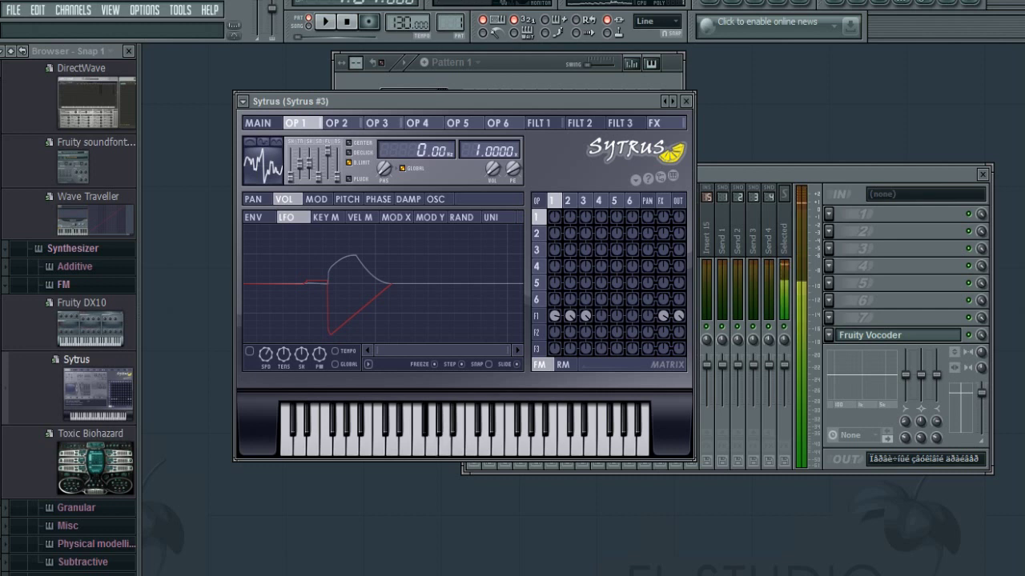
key(z)
key(s)
key(x)
key(z)
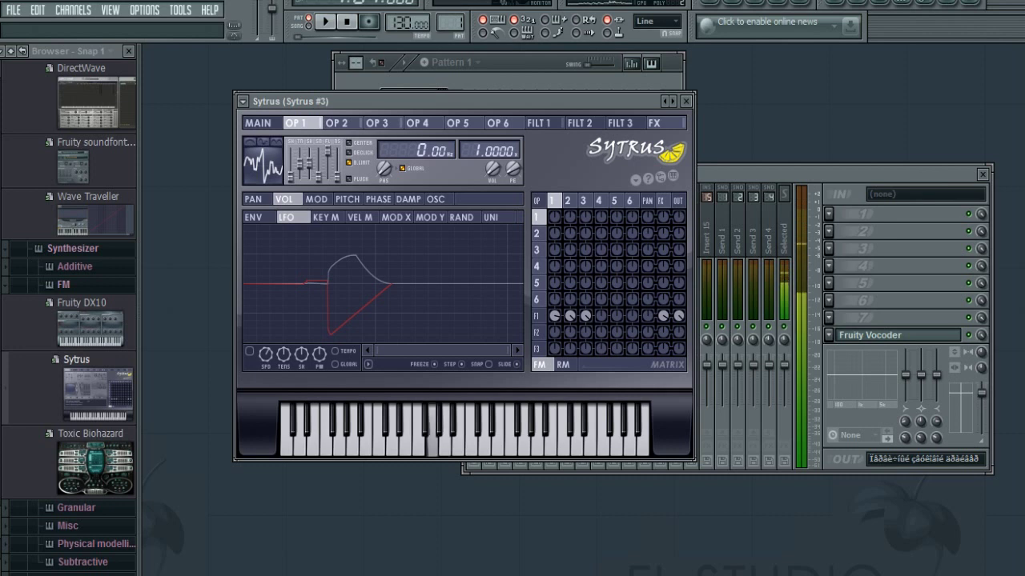
key(x)
key(c)
key(v)
key(w)
key(o)
key(p)
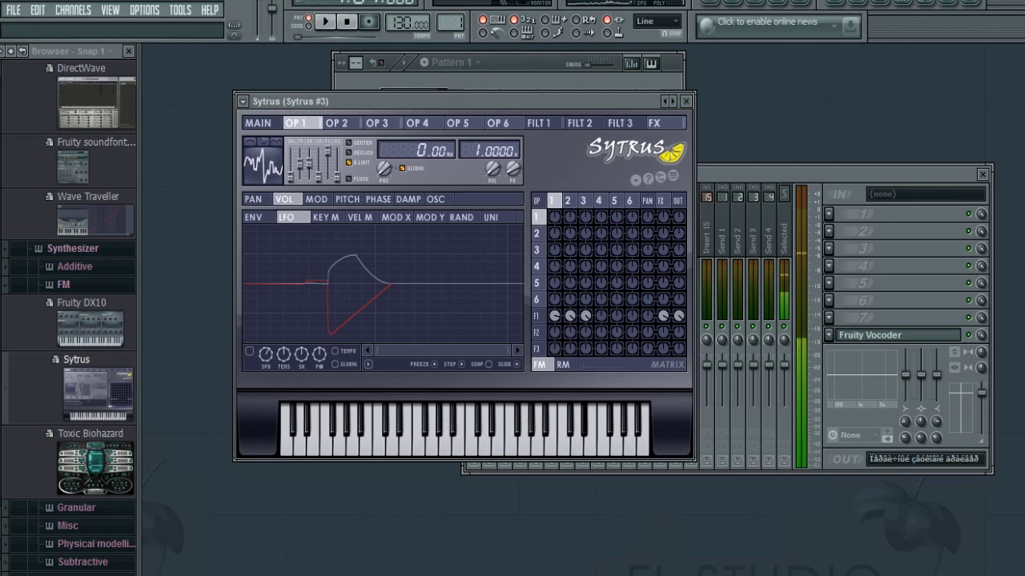
key(i)
key(n)
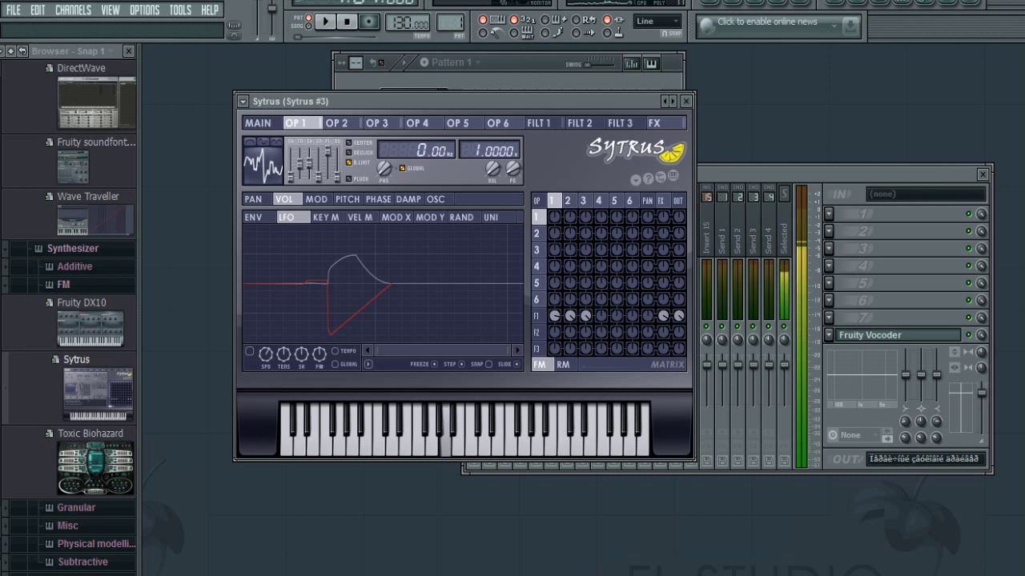
key(m)
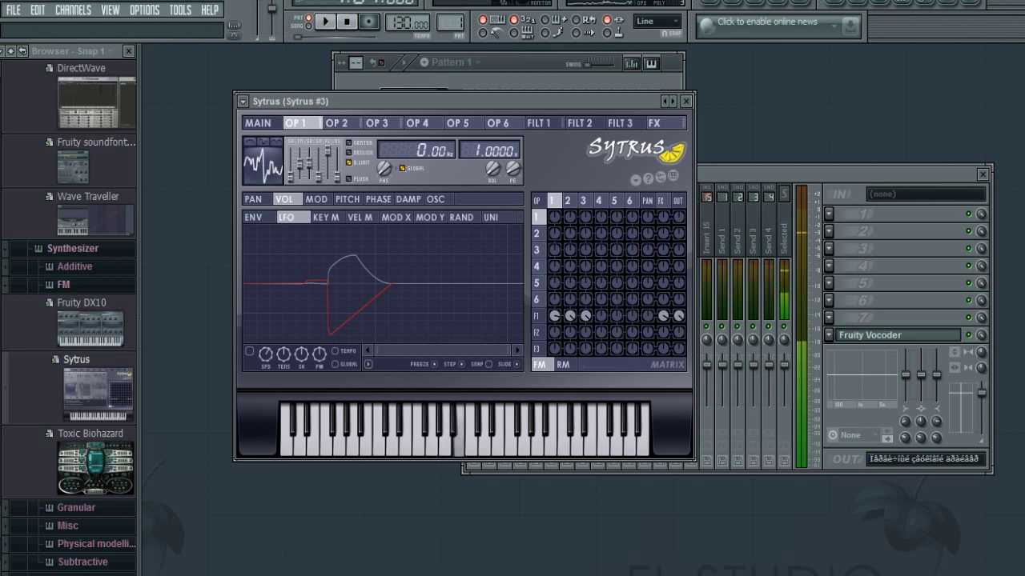
key(n)
key(h)
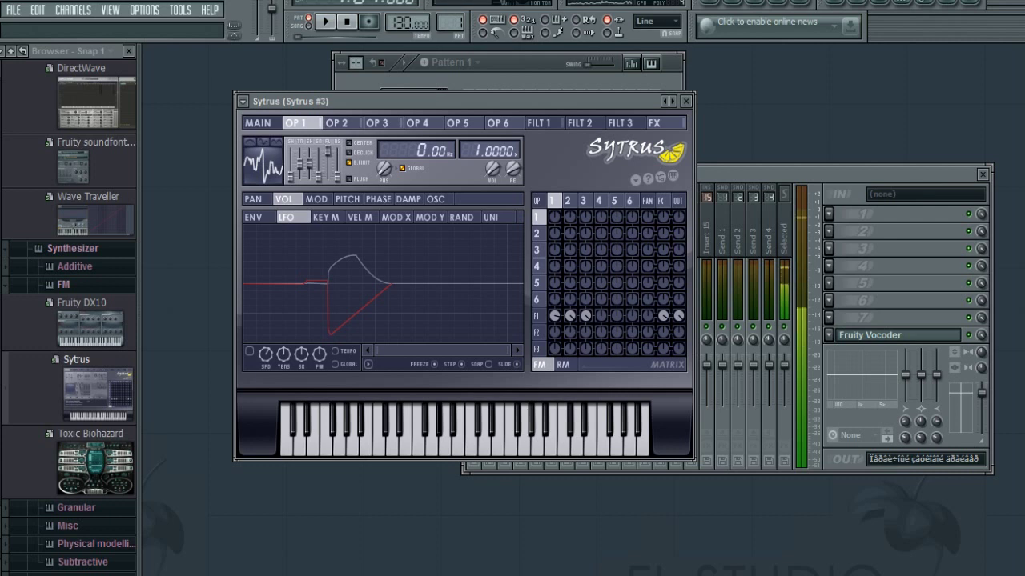
key(b)
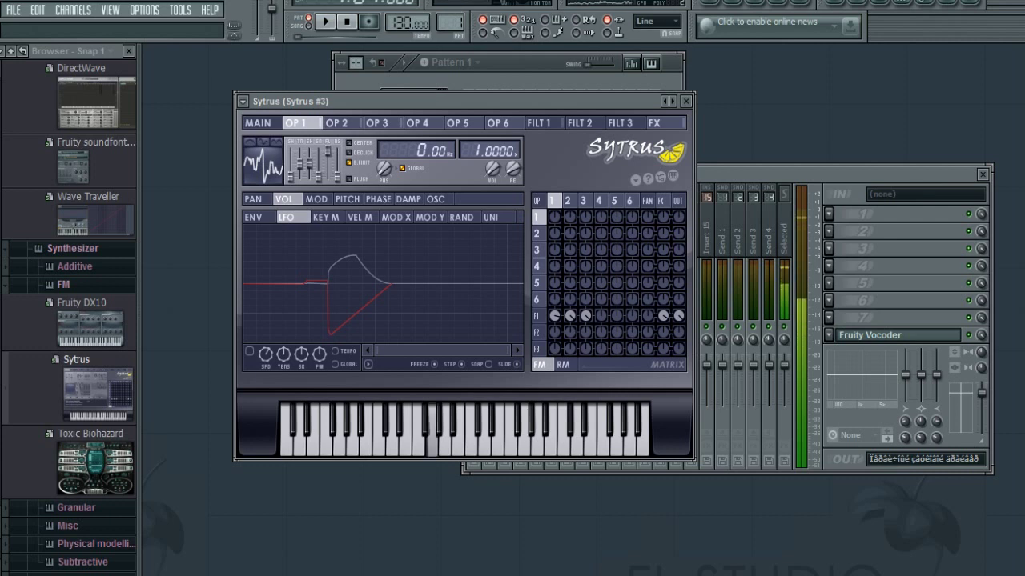
key(m)
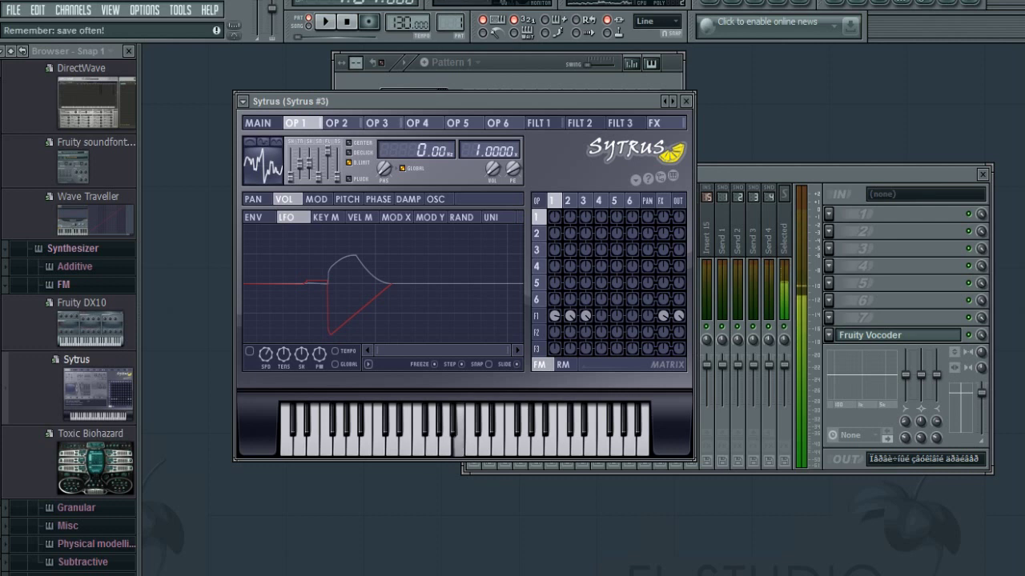
key(b)
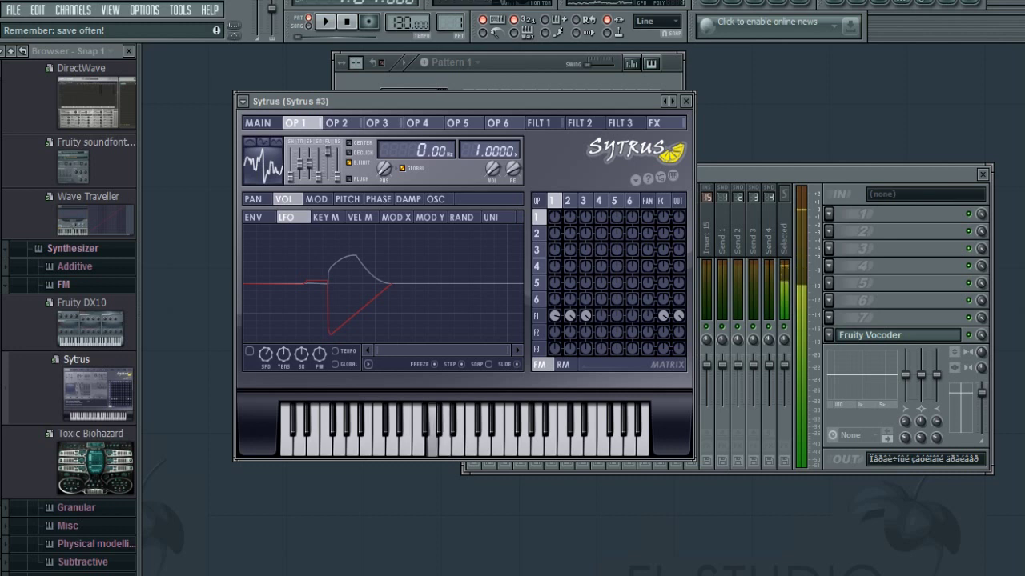
key(m)
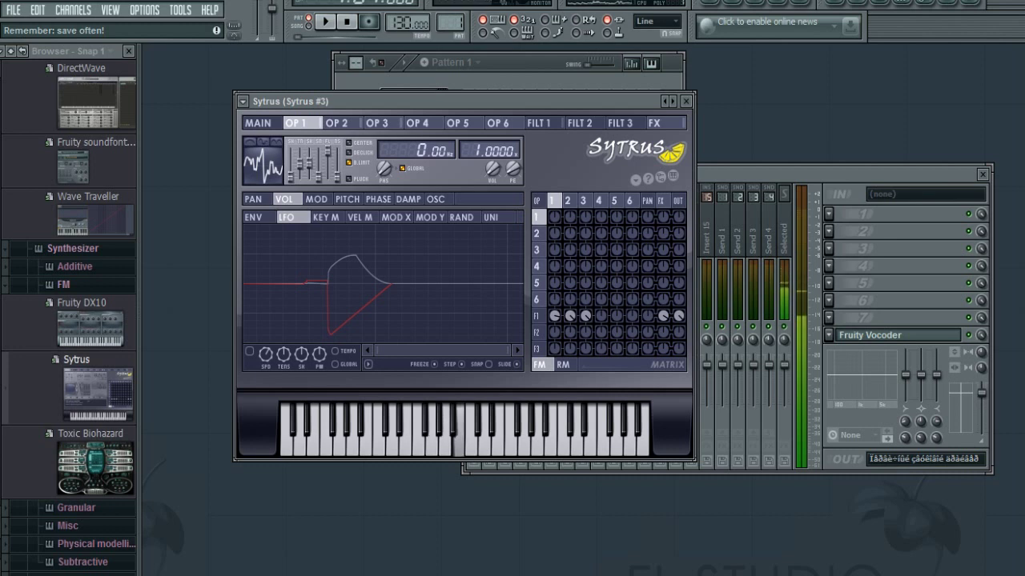
key(comma)
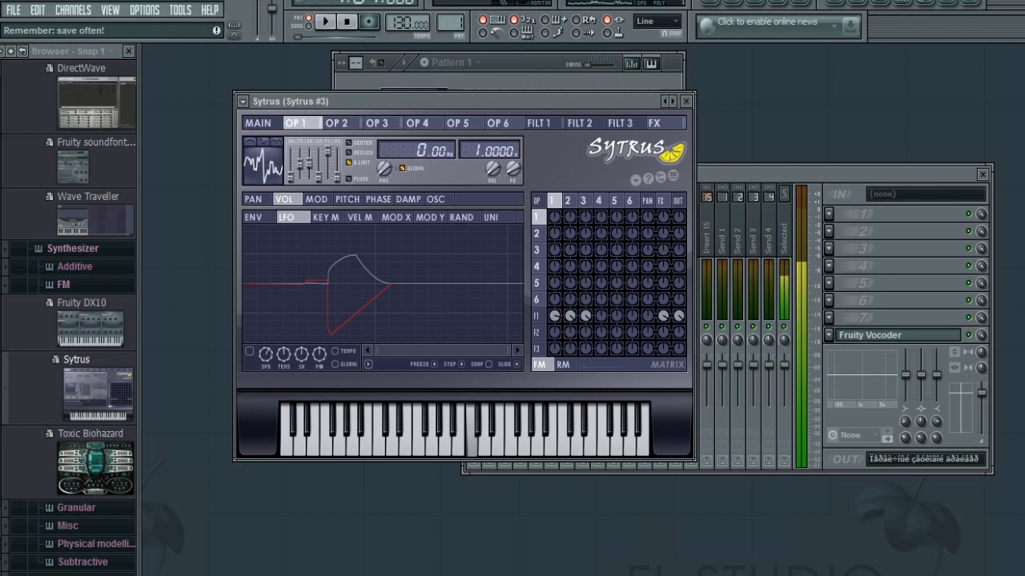
key(m)
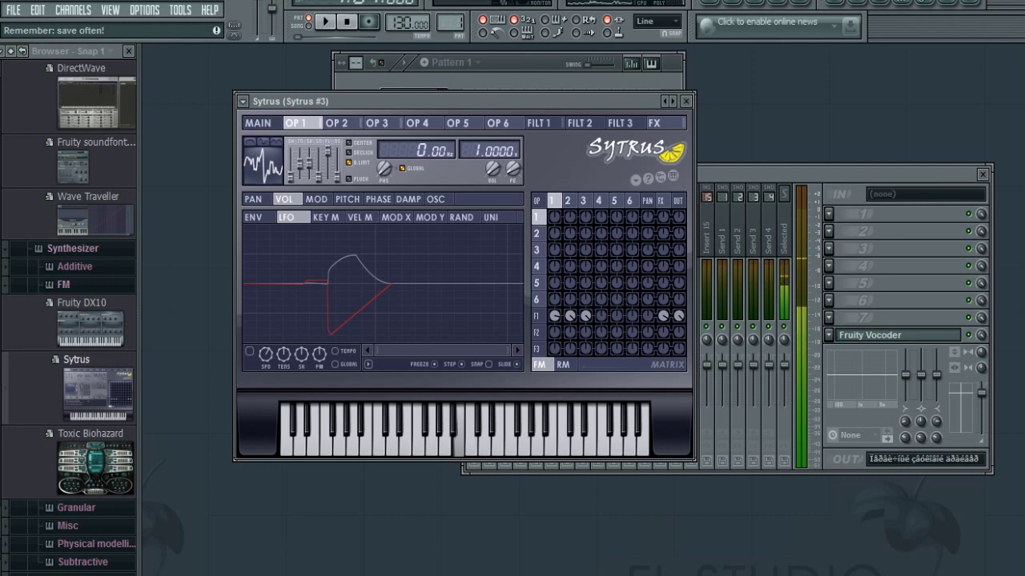
key(comma)
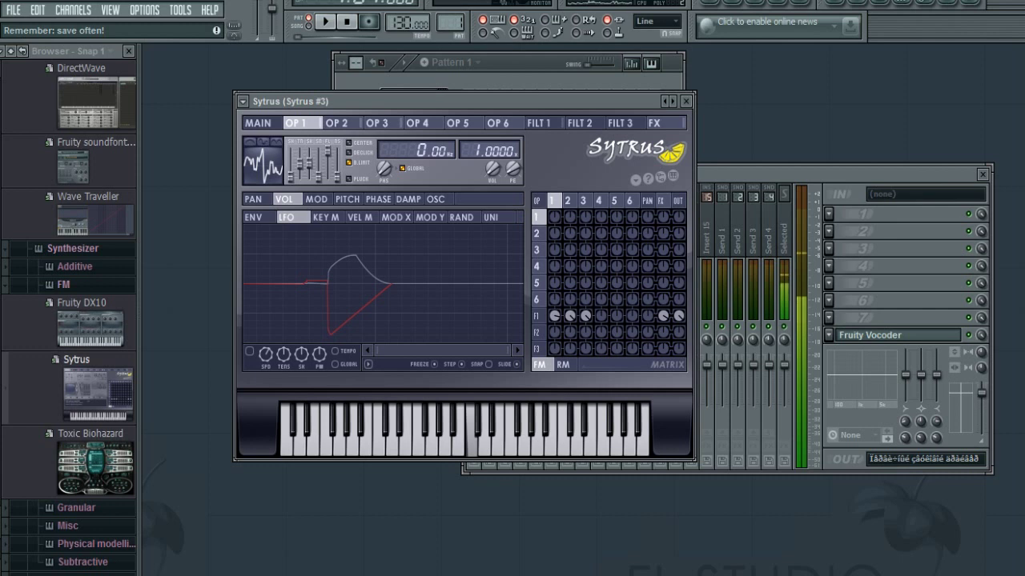
key(period)
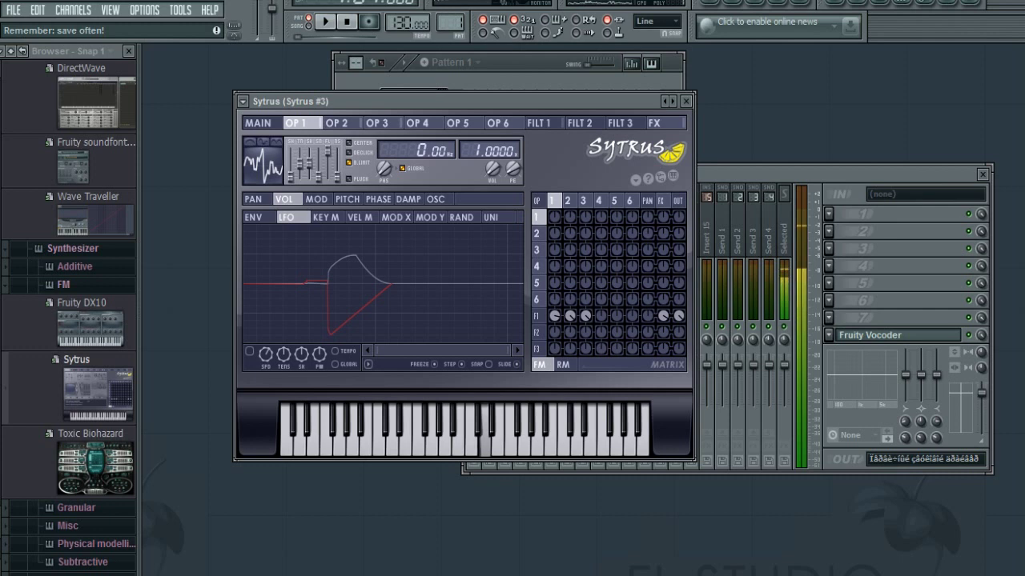
key(comma)
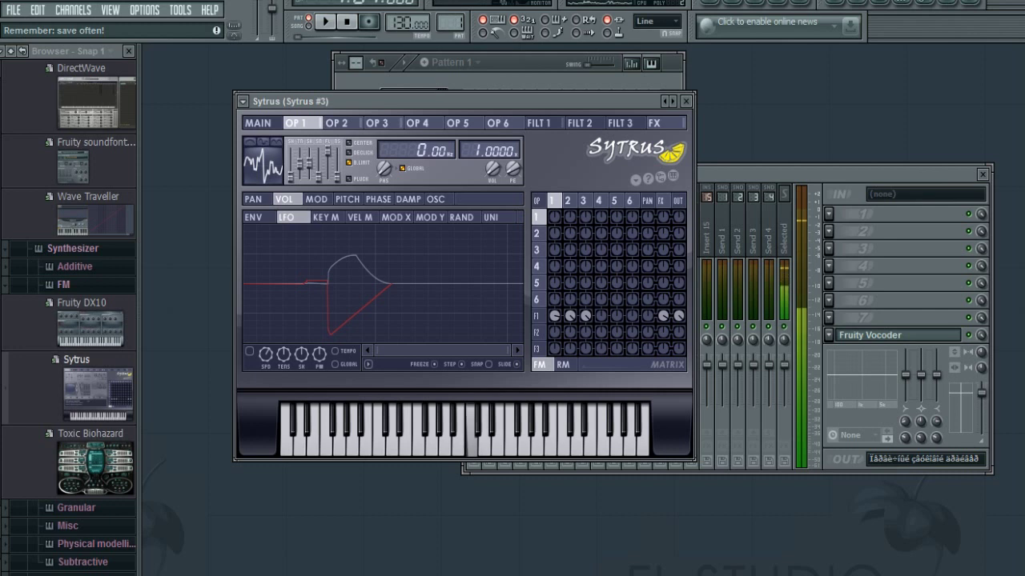
key(comma)
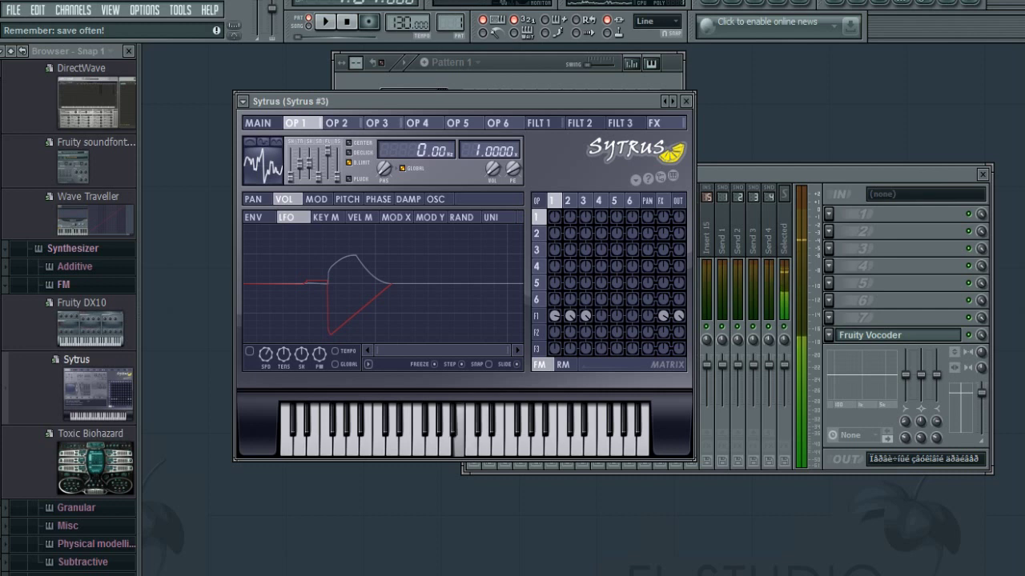
key(n)
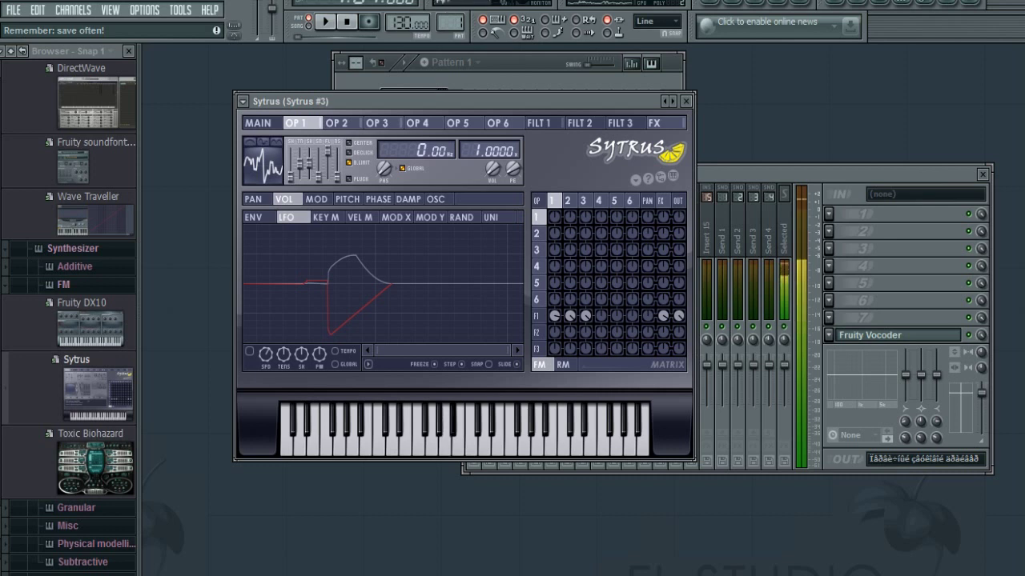
key(s)
key(z)
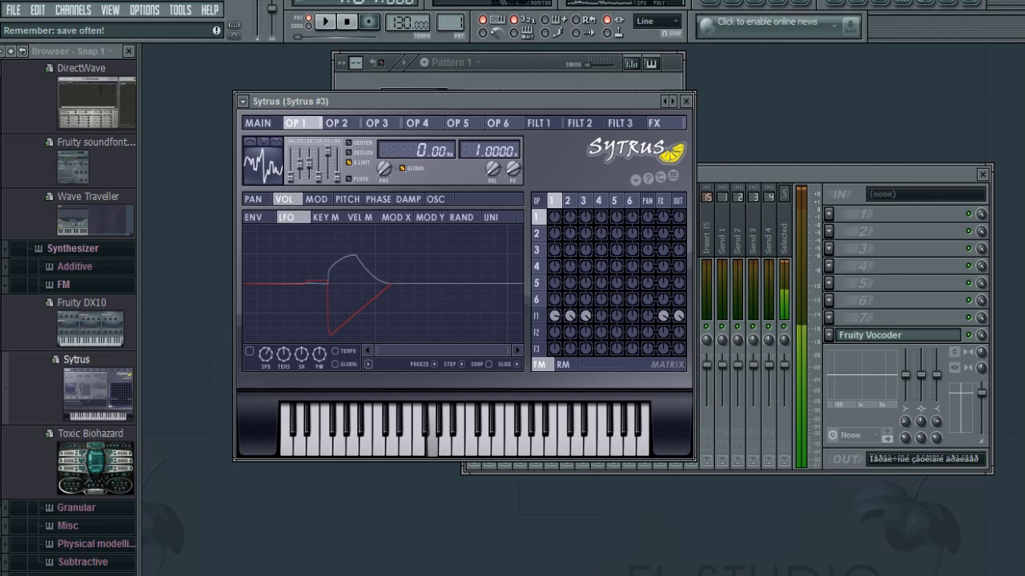
key(v)
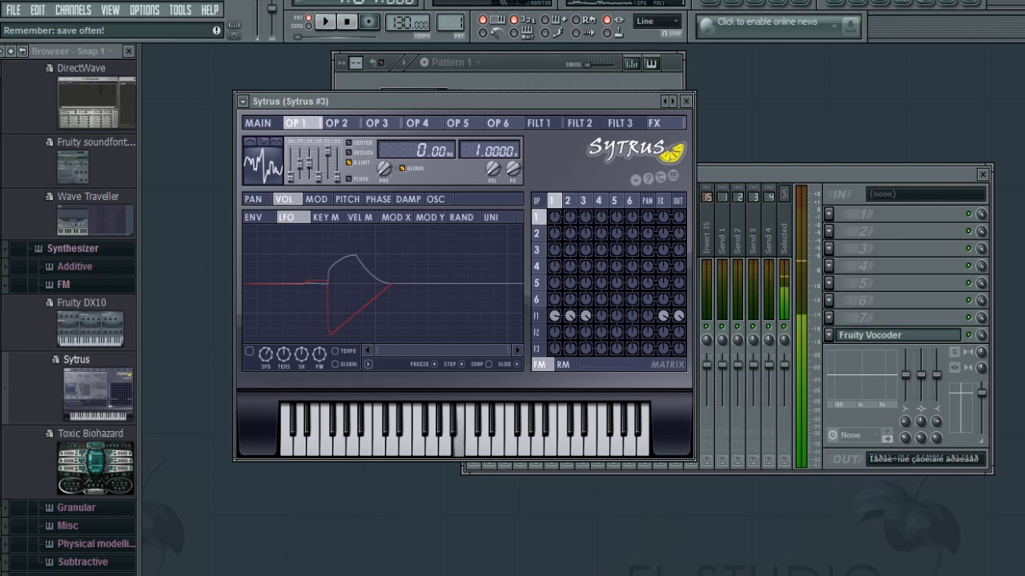
key(x)
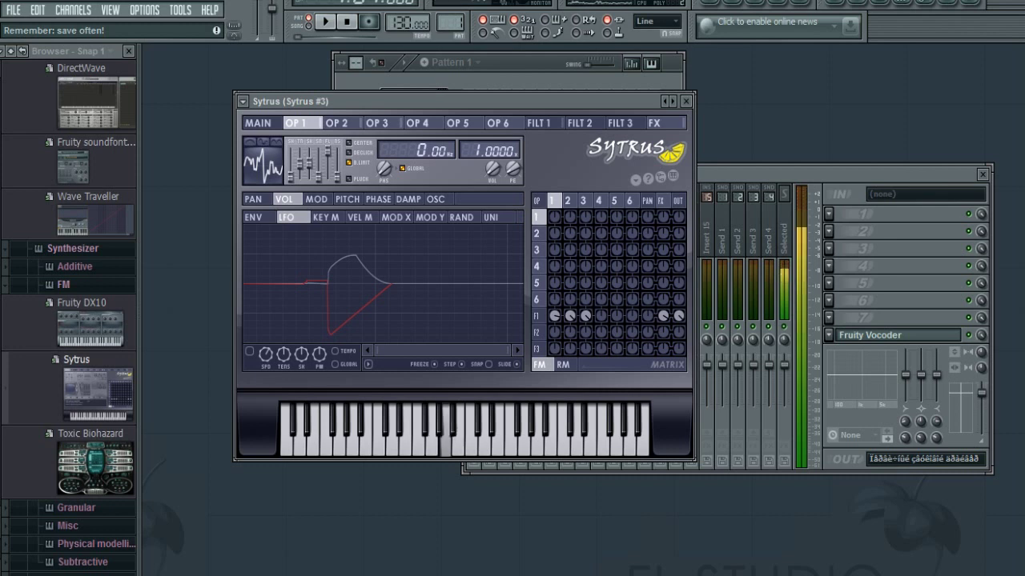
key(c)
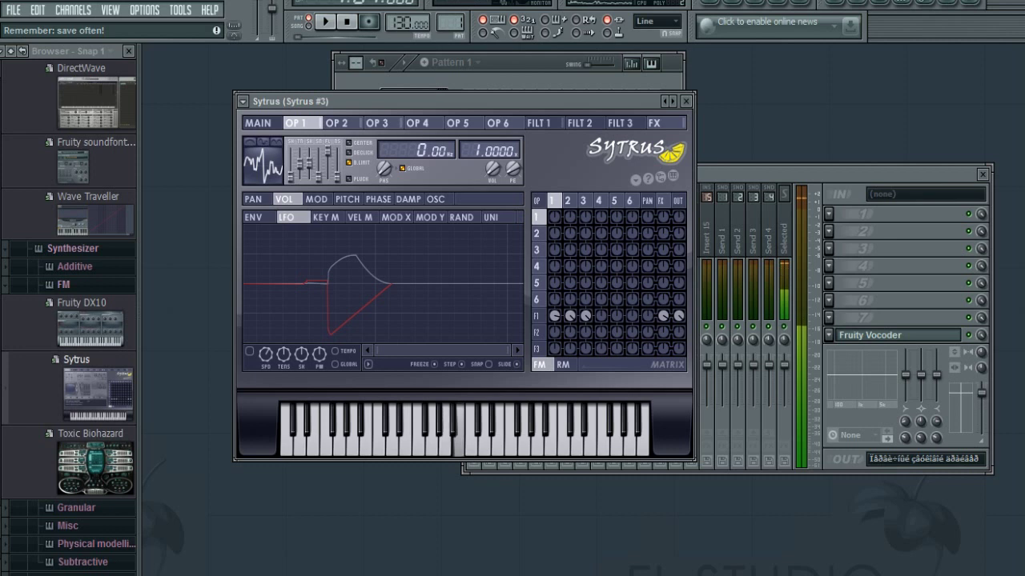
key(v)
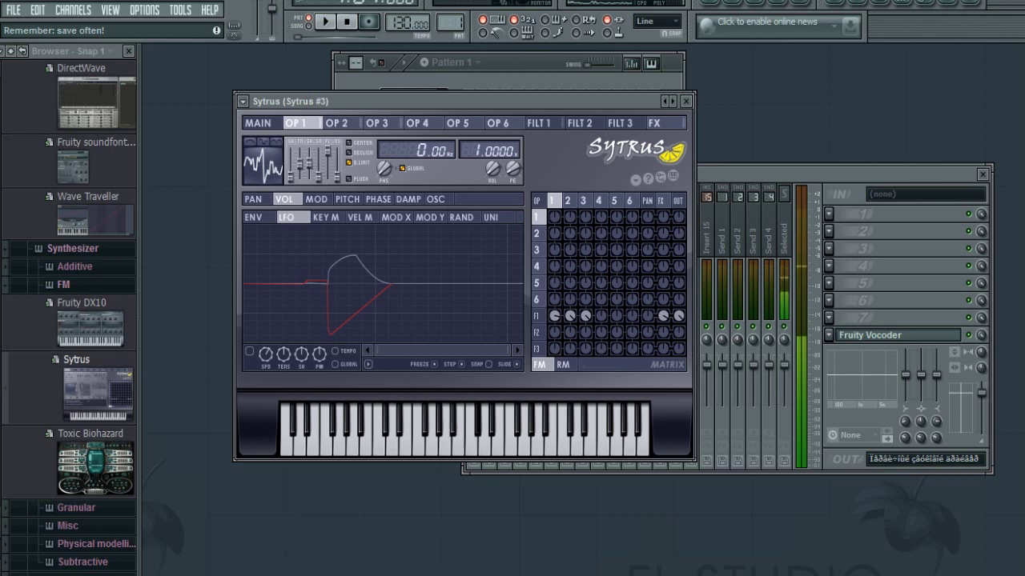
key(b)
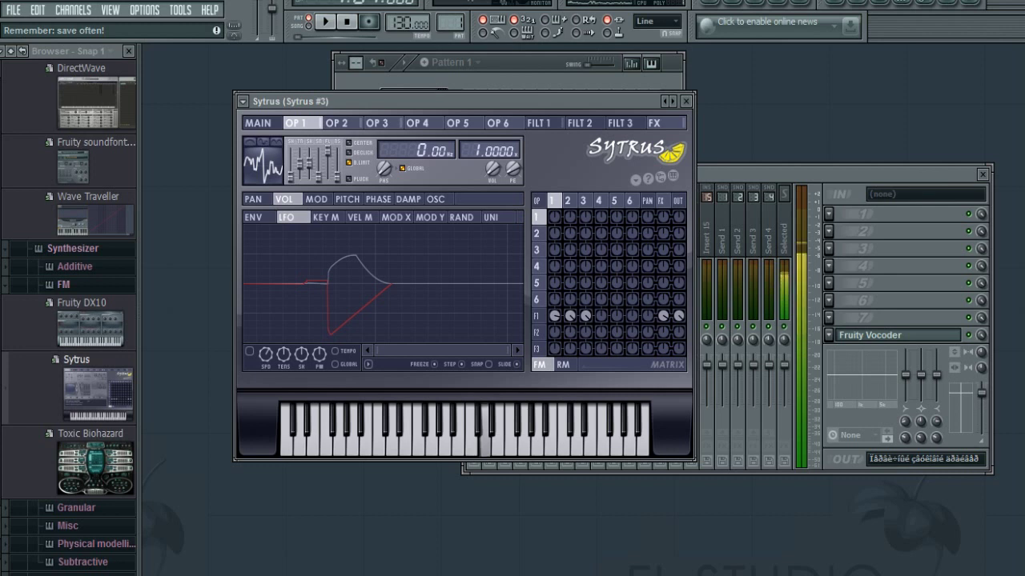
Continue auditioning the Sytrus sound with a slow melody of single notes across the middle of the keyboard.
key(v)
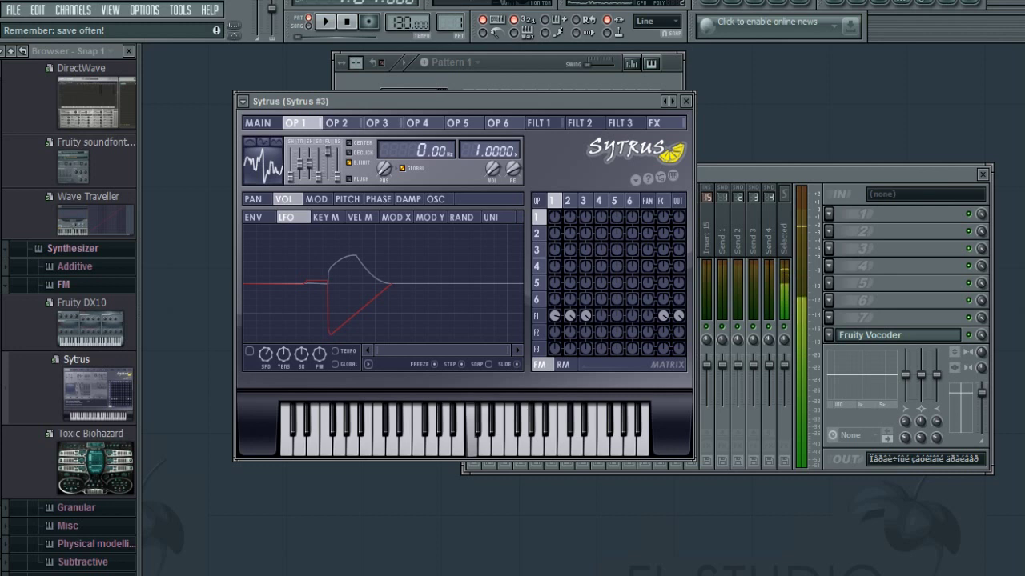
key(x)
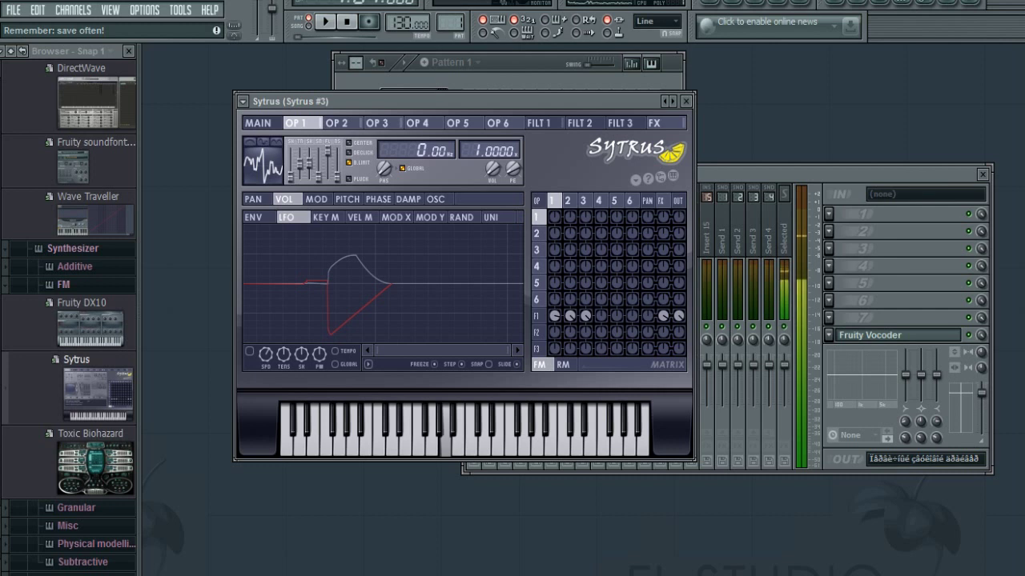
key(v)
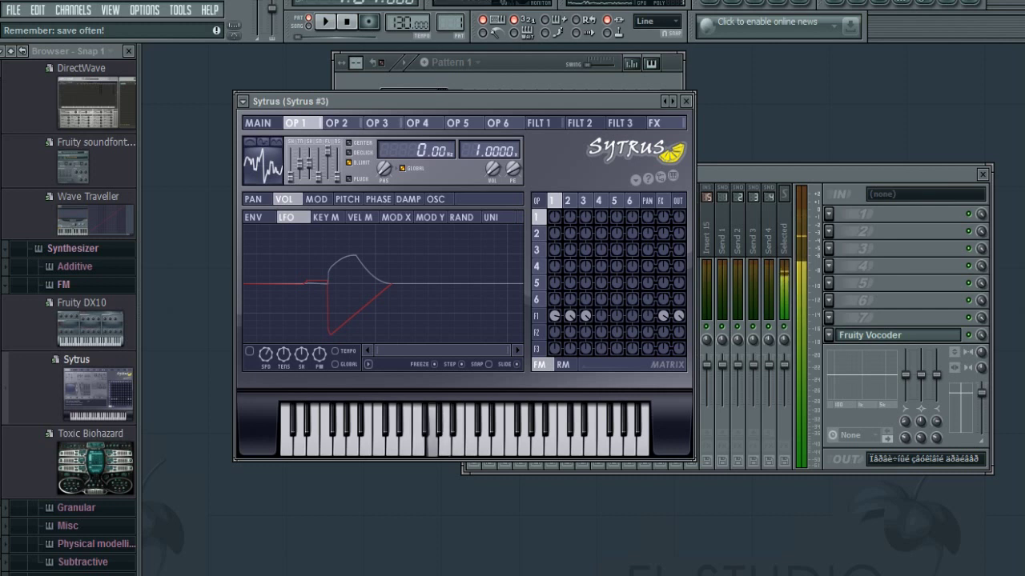
key(x)
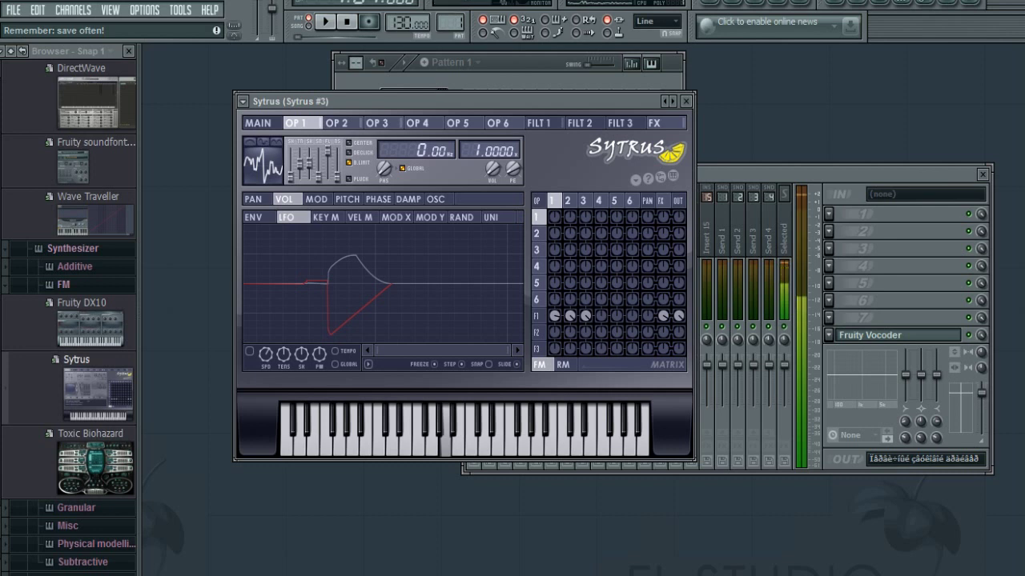
key(b)
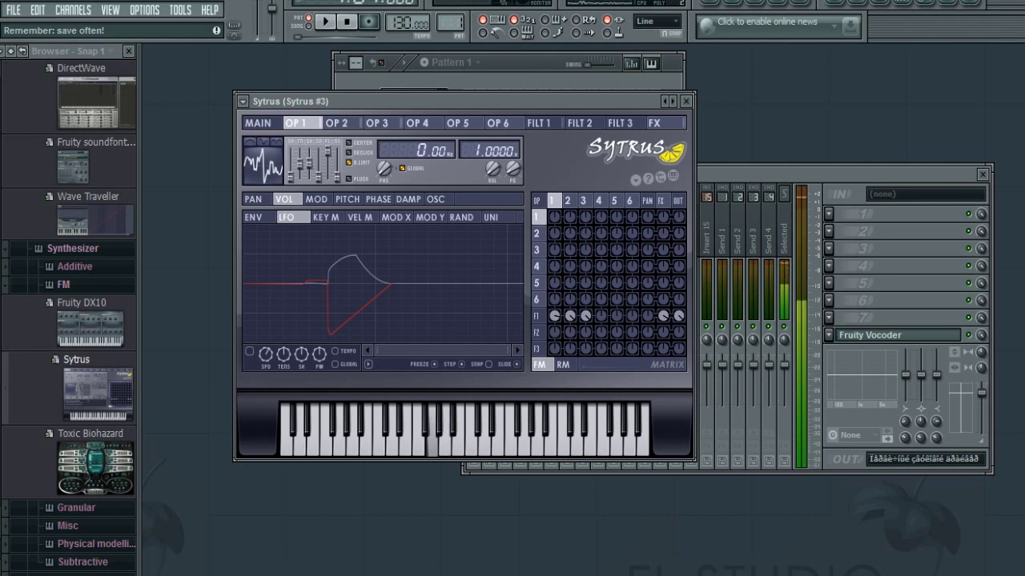
key(m)
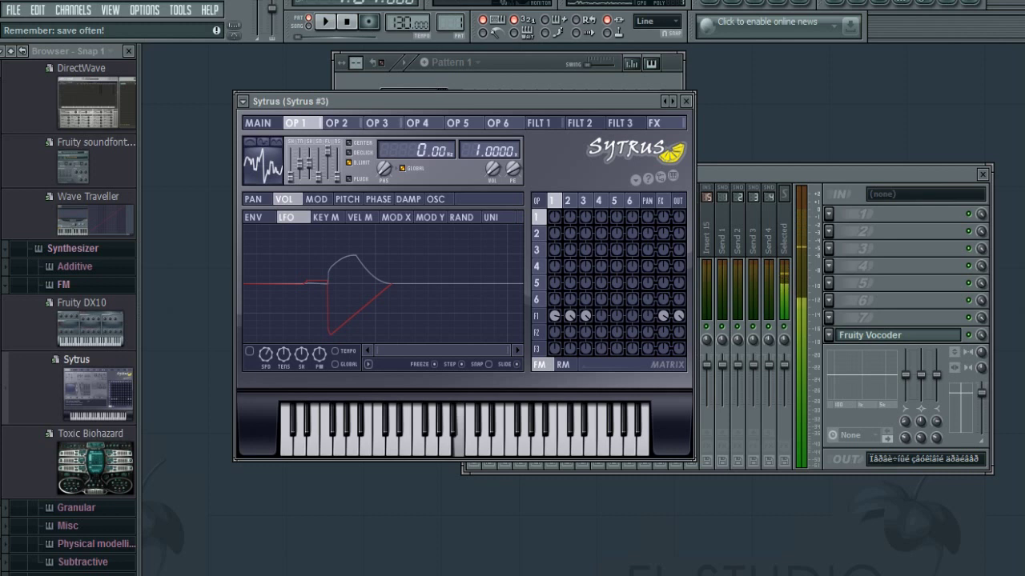
key(n)
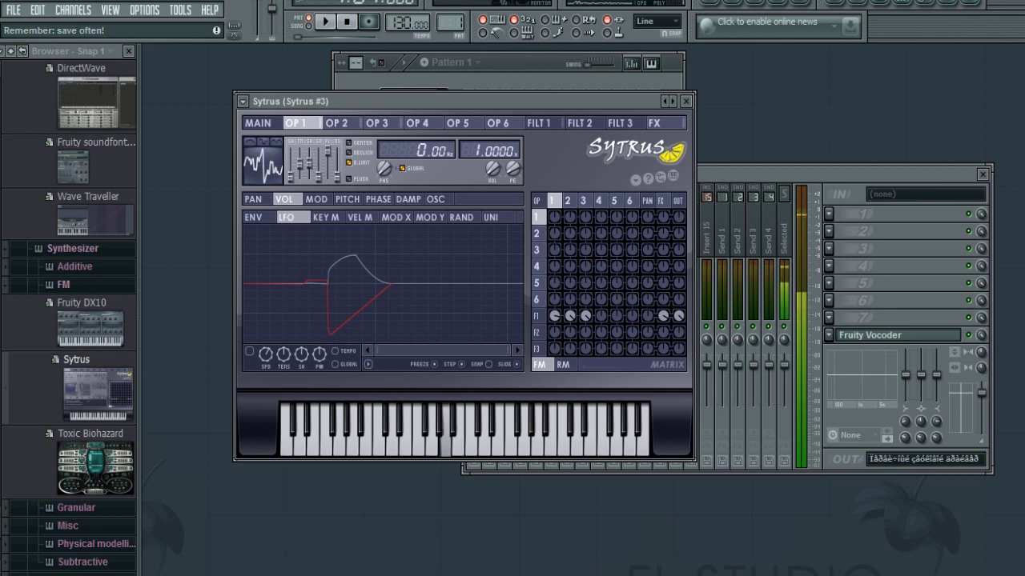
key(comma)
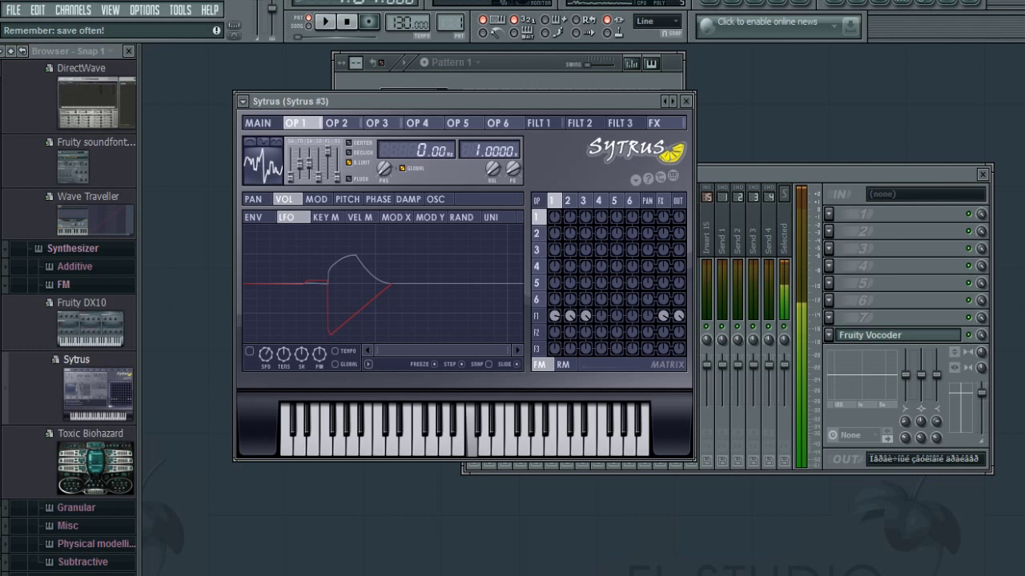
key(m)
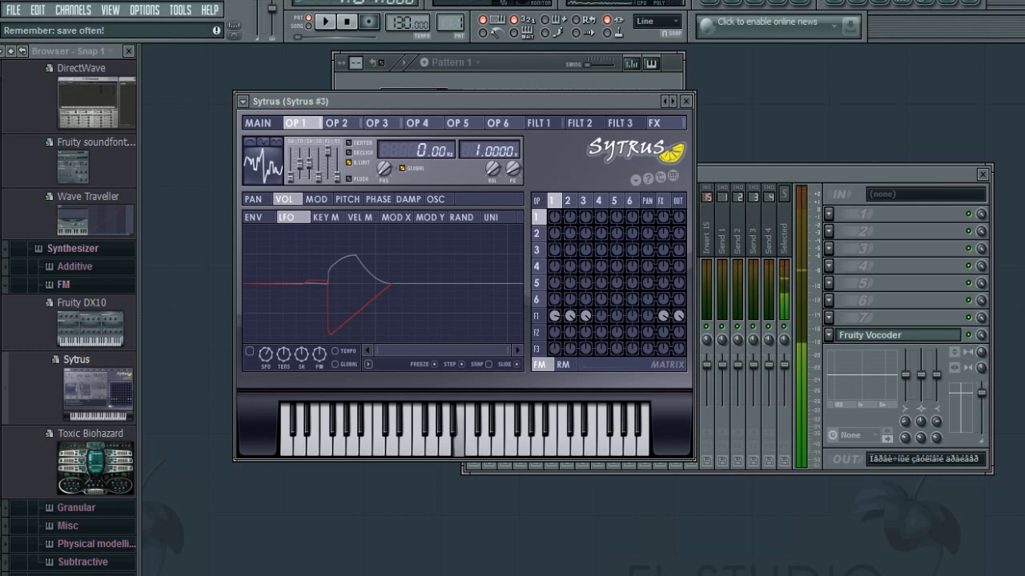
key(comma)
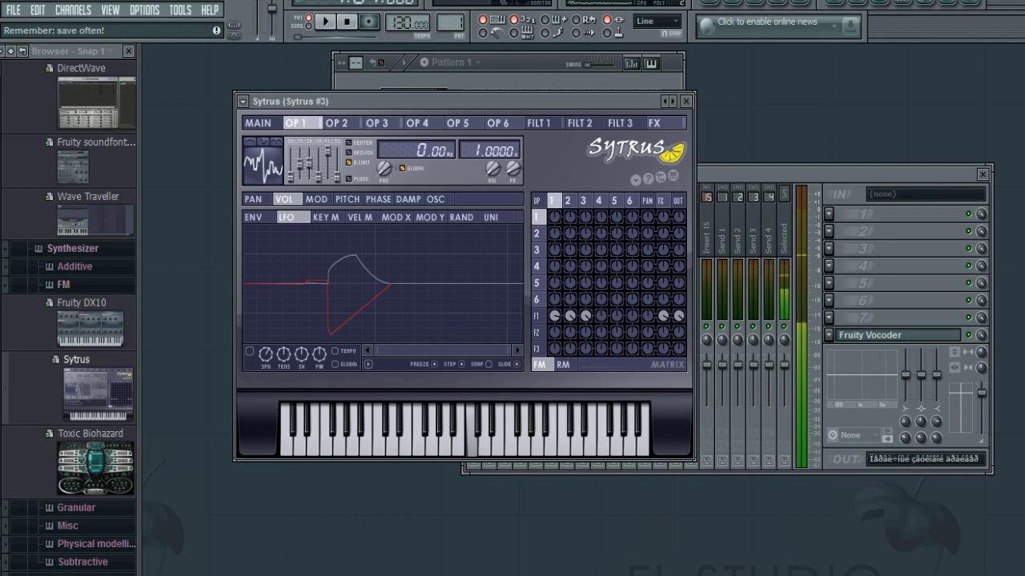
key(period)
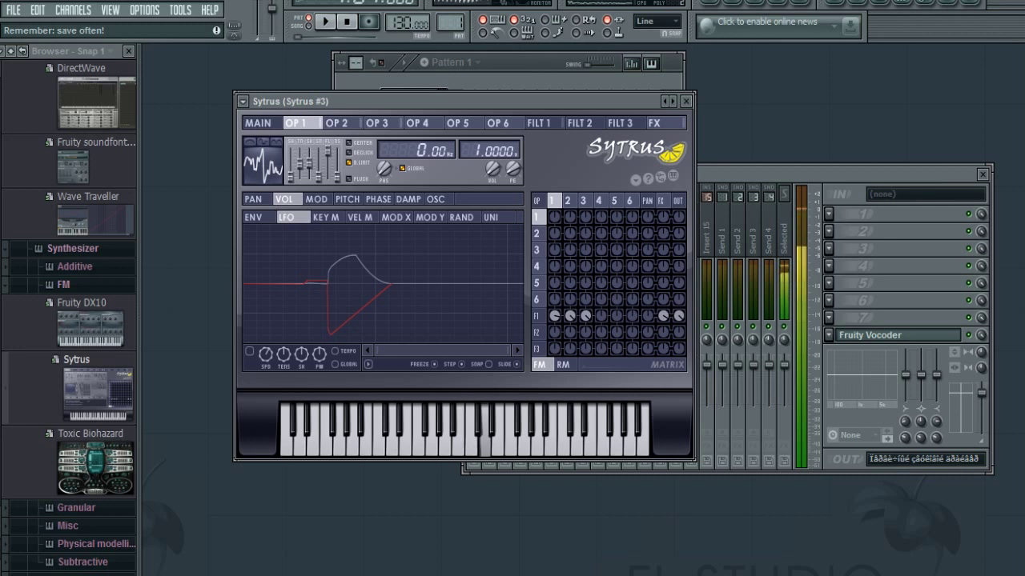
key(slash)
key(r)
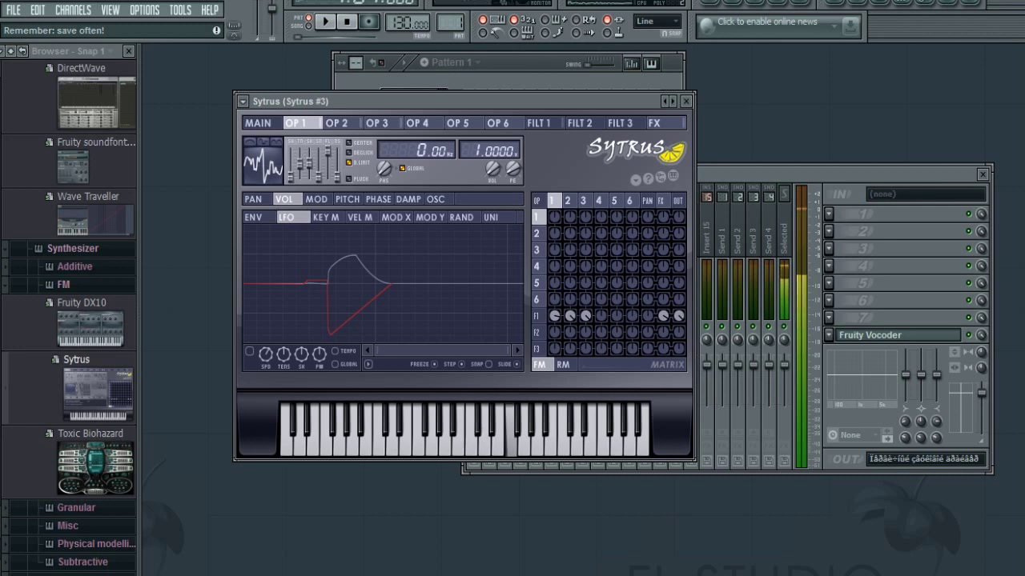
key(e)
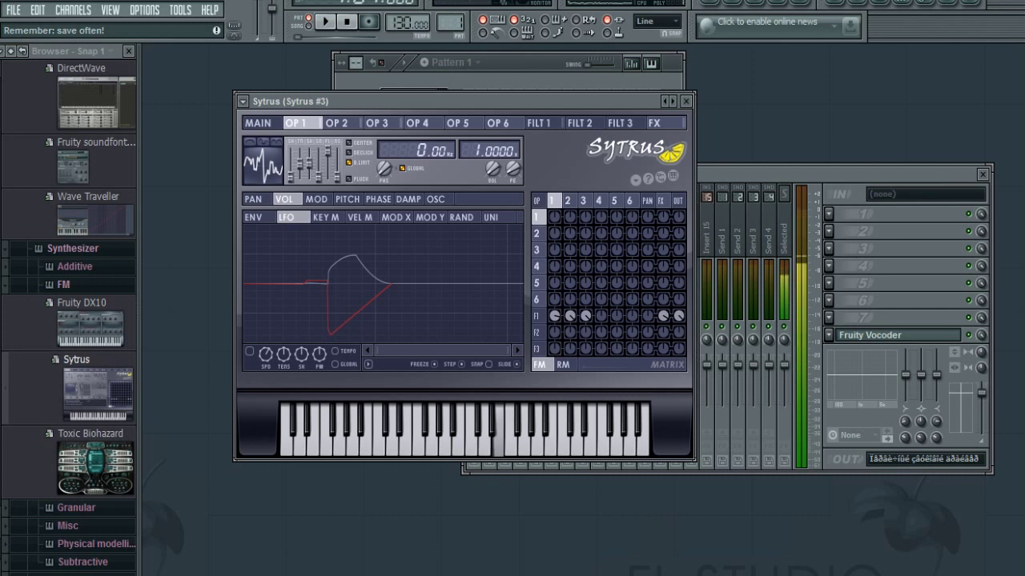
key(w)
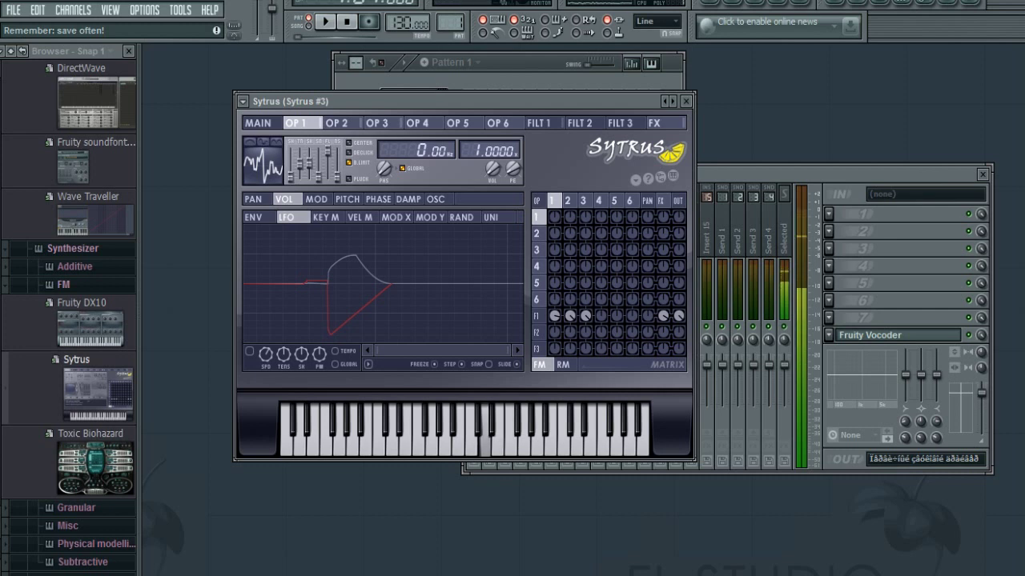
key(q)
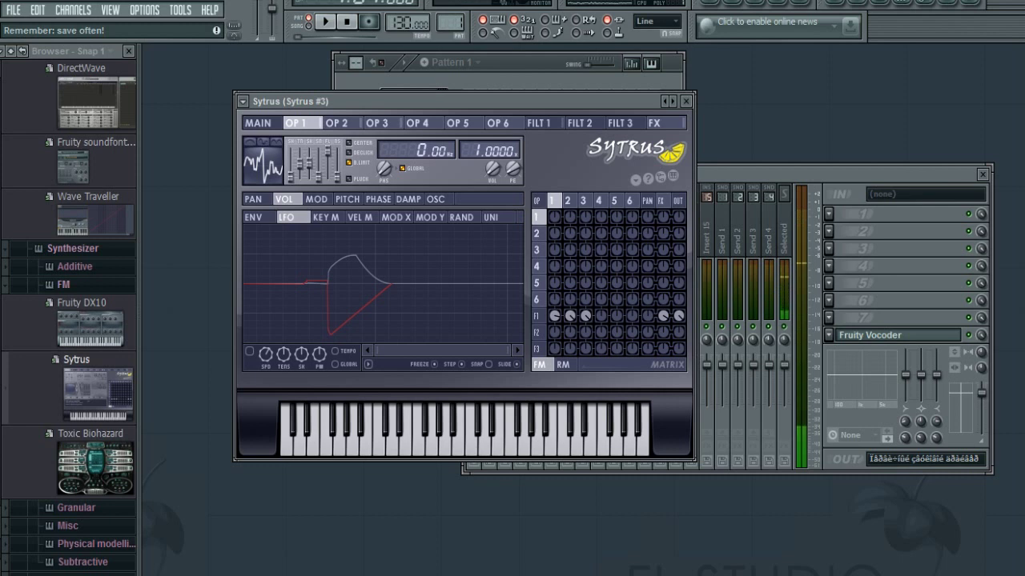
key(b)
Repeat the same low note several times to check the attack of the Sytrus sound.
key(c)
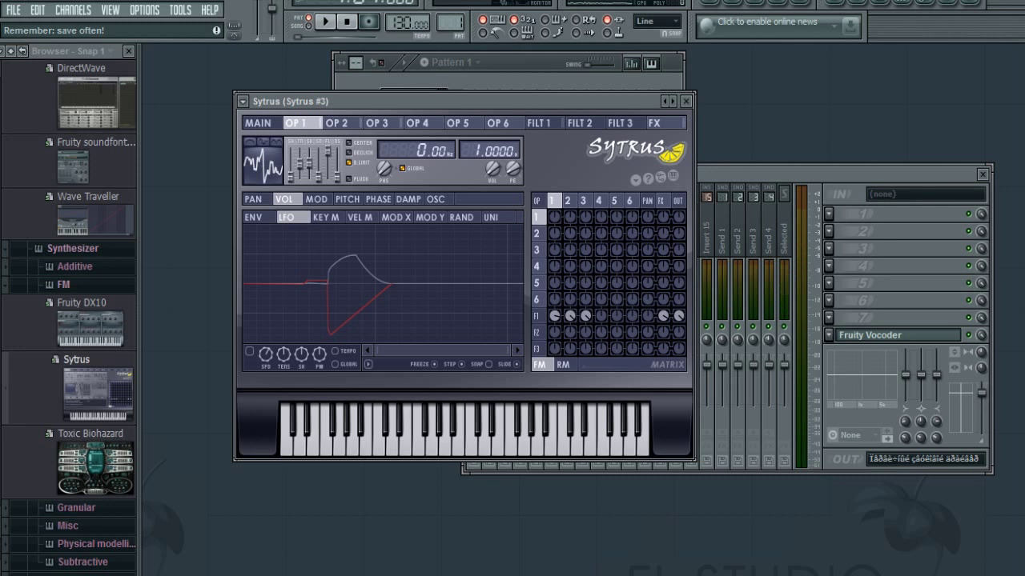
key(c)
key(c)
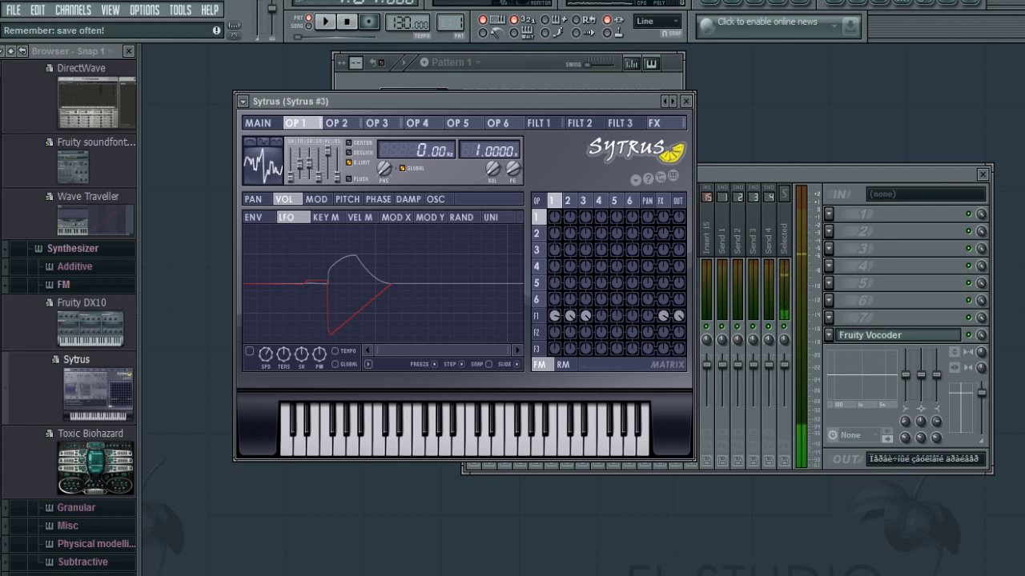
key(c)
key(c)
key(c)
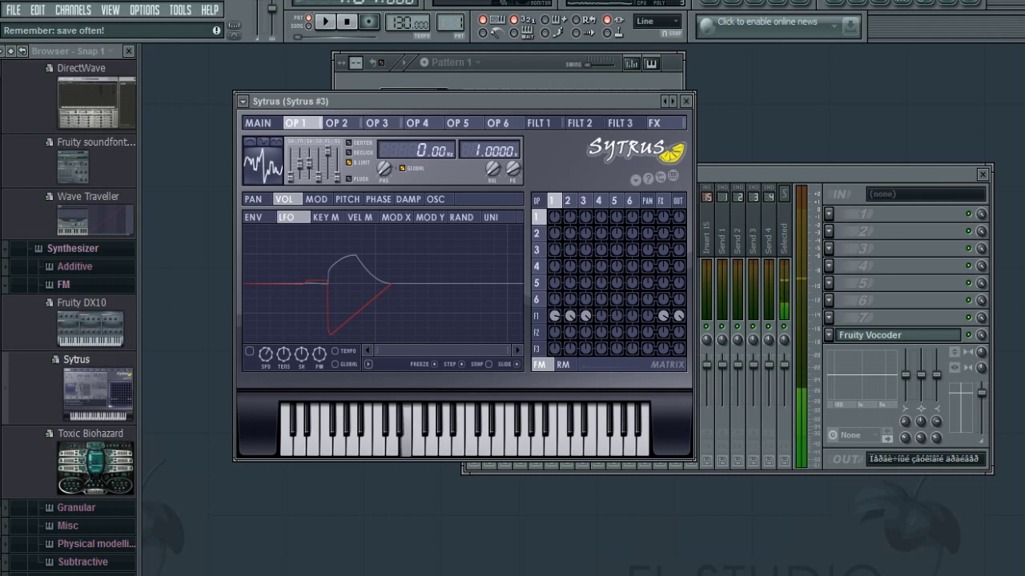
key(c)
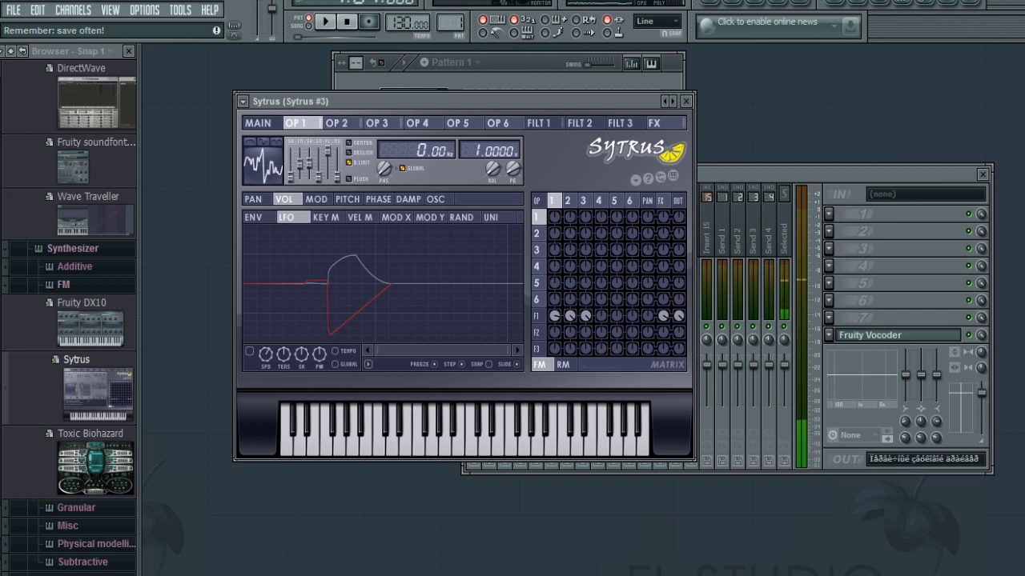
Play a melody alternating between low and higher notes to audition the Sytrus sound over a wider range.
key(q)
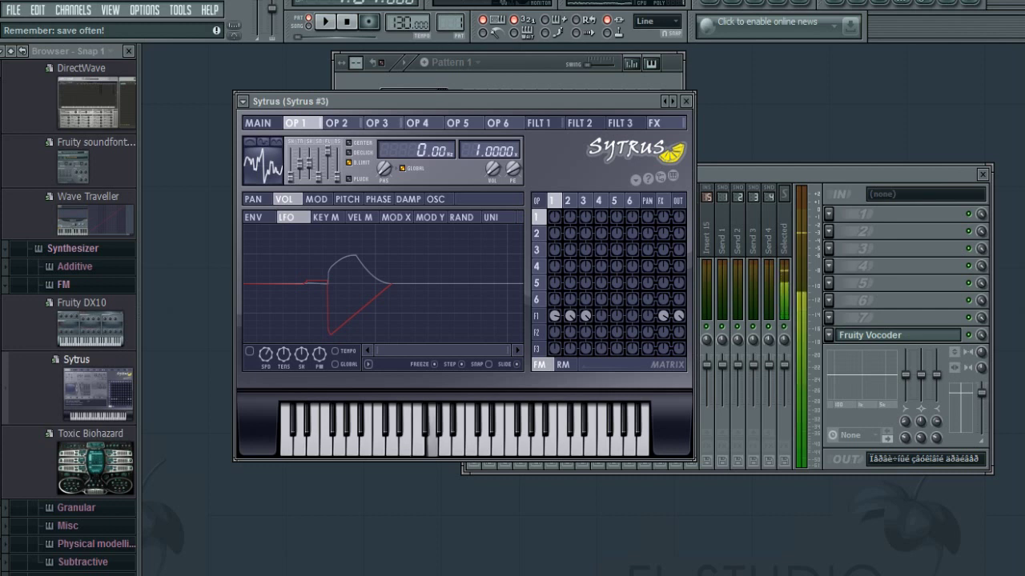
key(w)
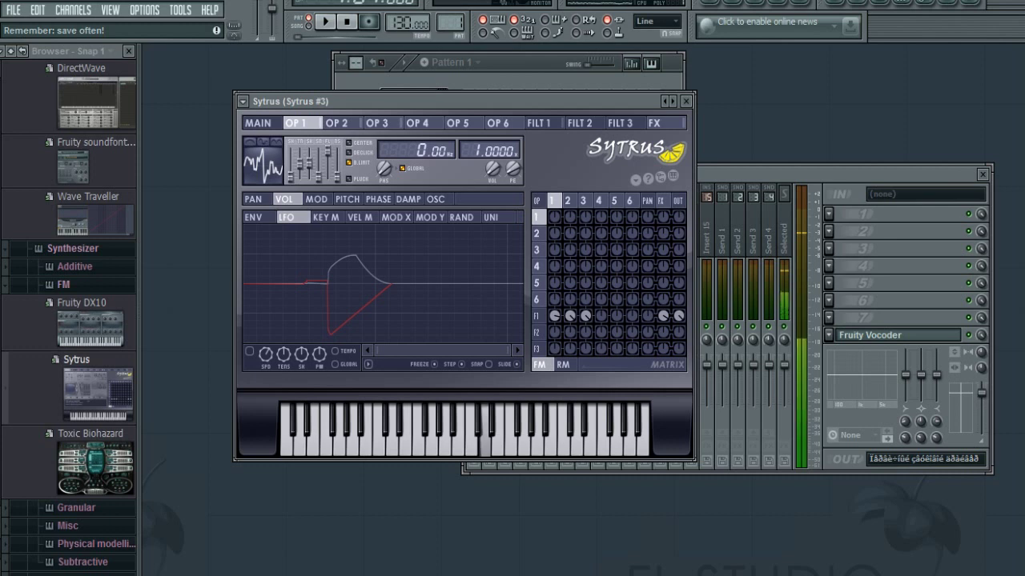
key(c)
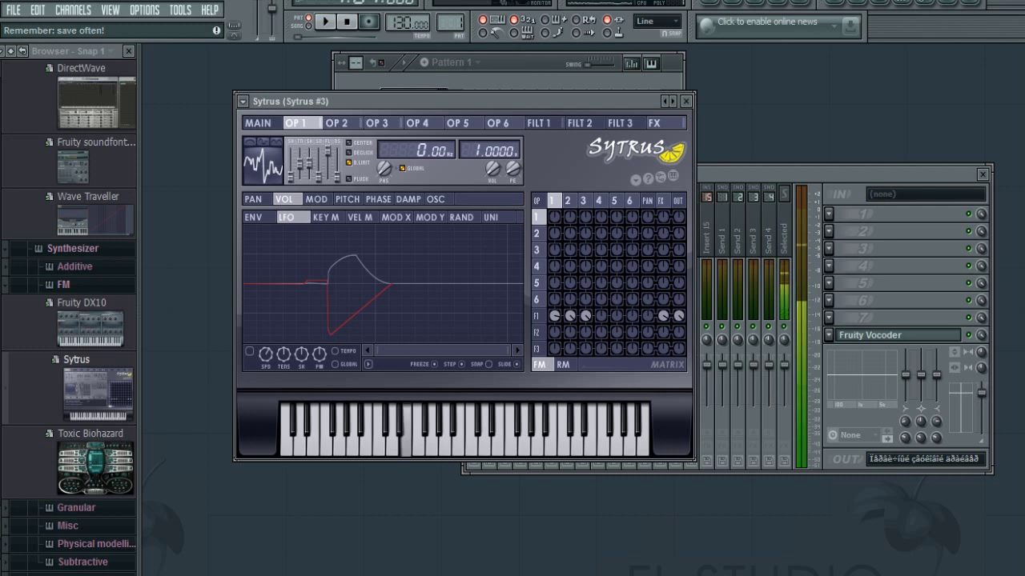
key(q)
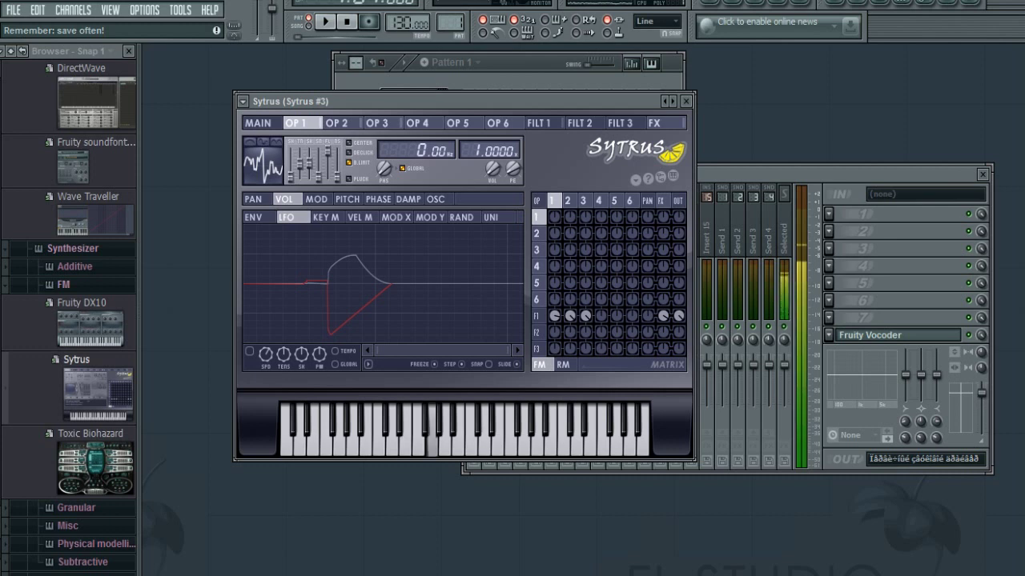
key(z)
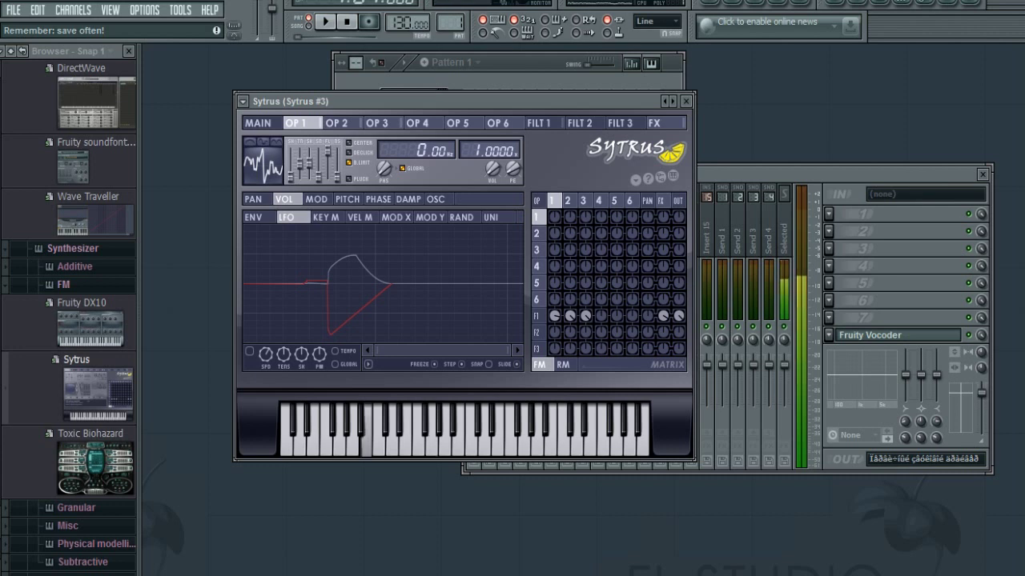
key(w)
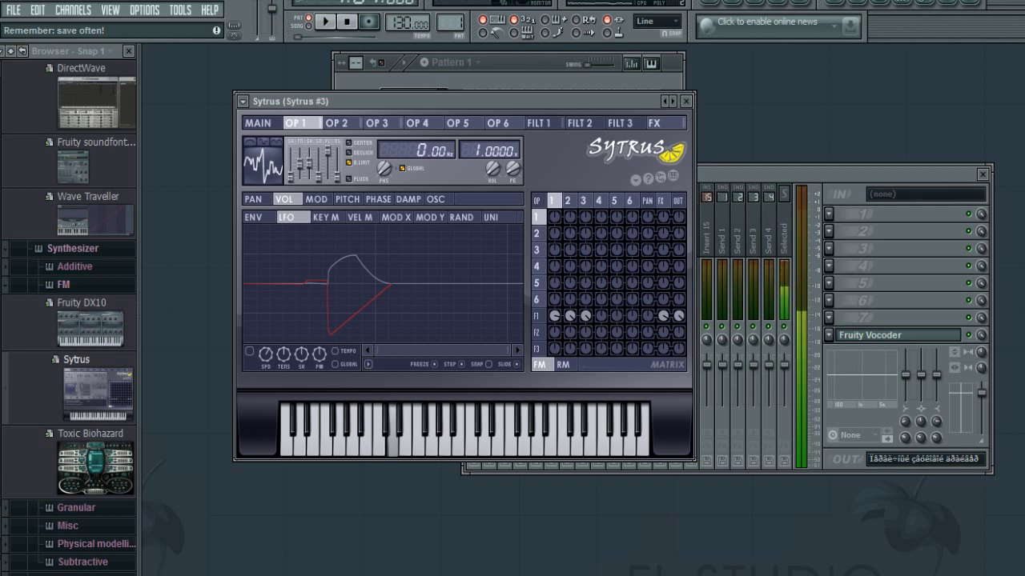
key(r)
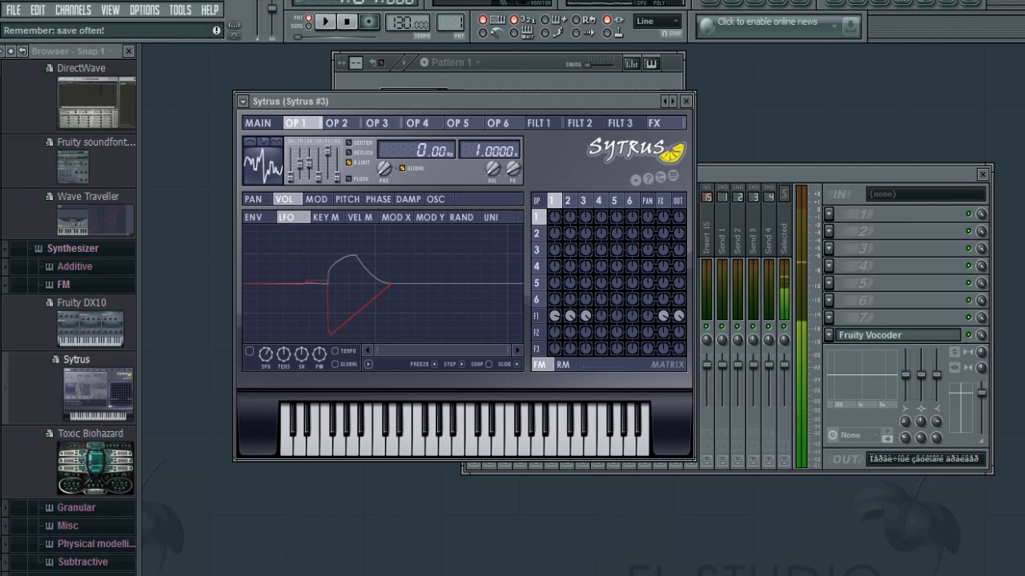
key(o)
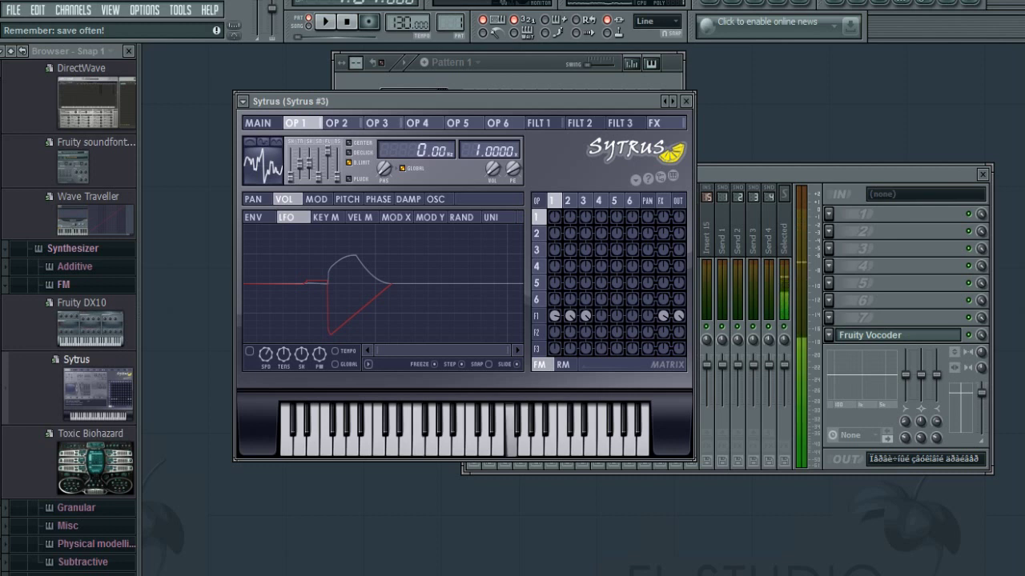
key(q)
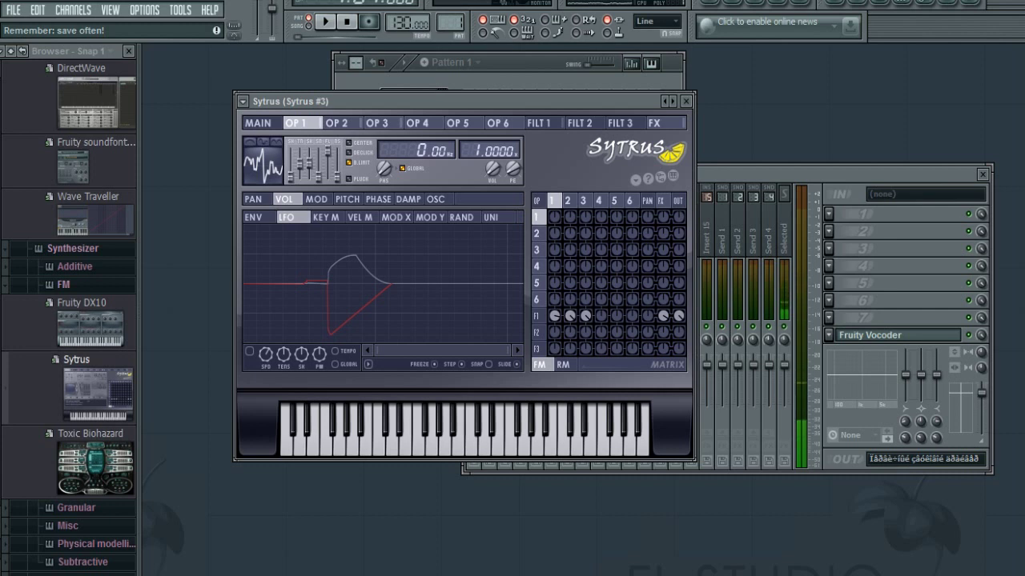
key(r)
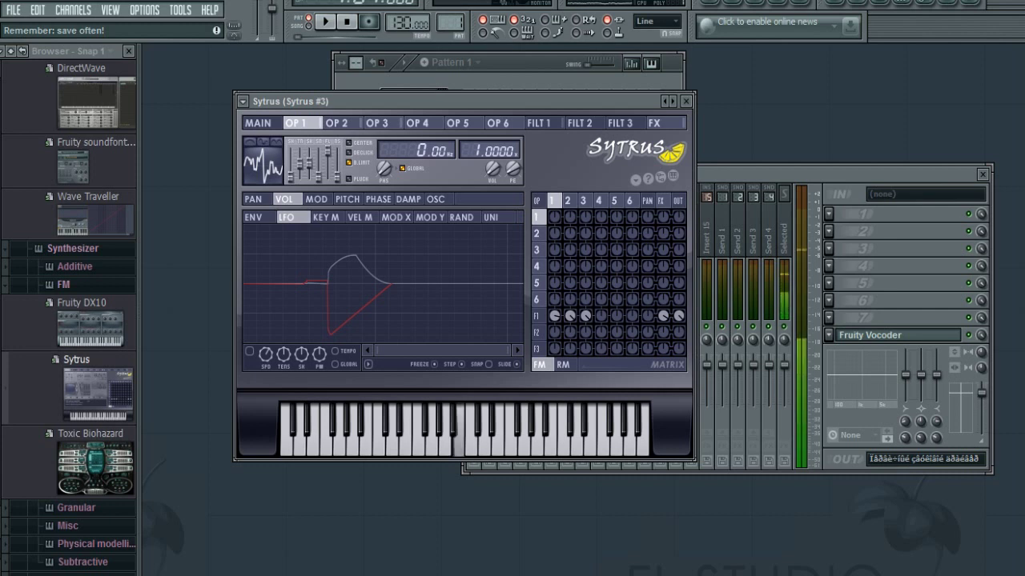
key(e)
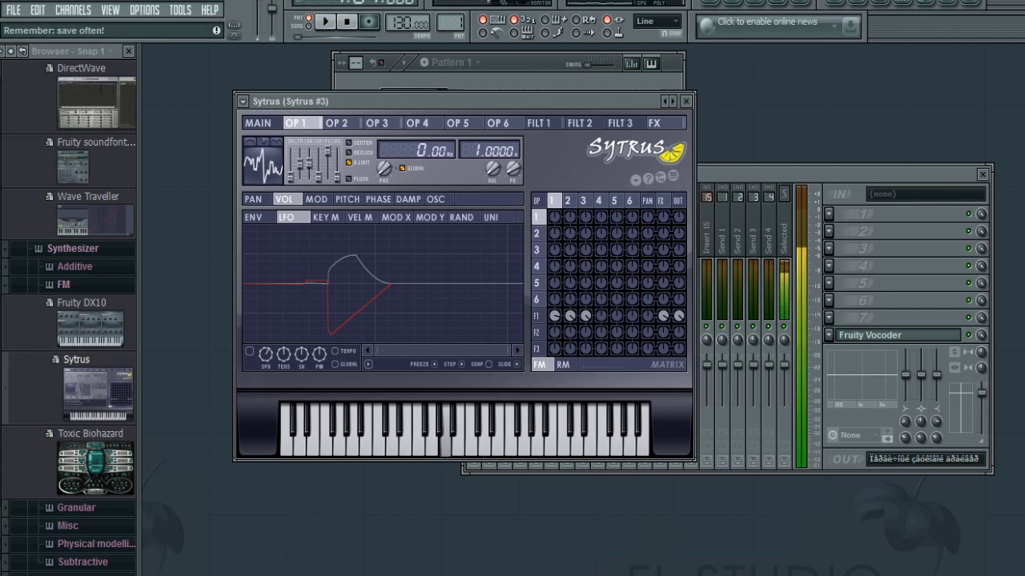
key(n)
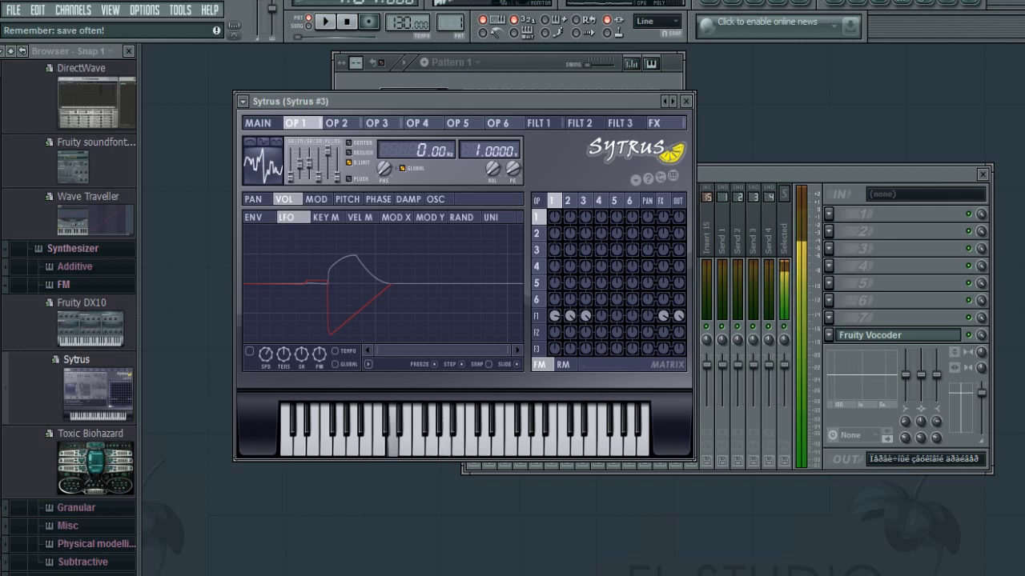
key(w)
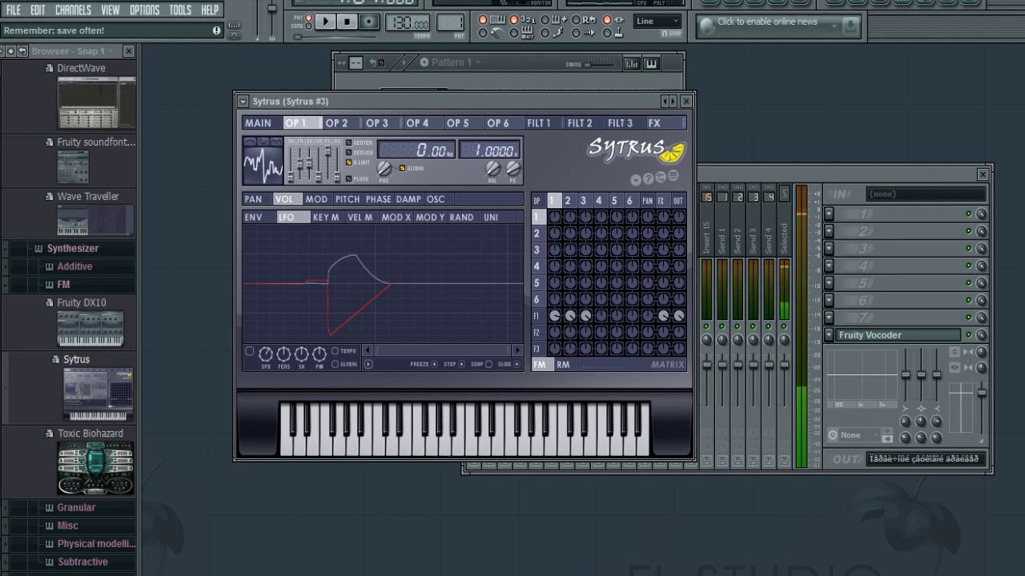
key(r)
key(e)
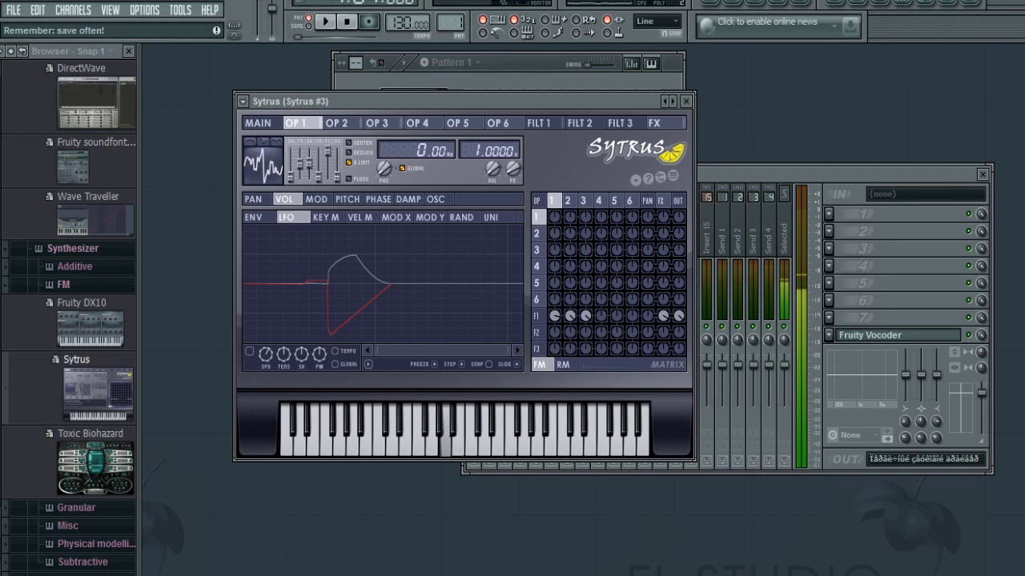
key(r)
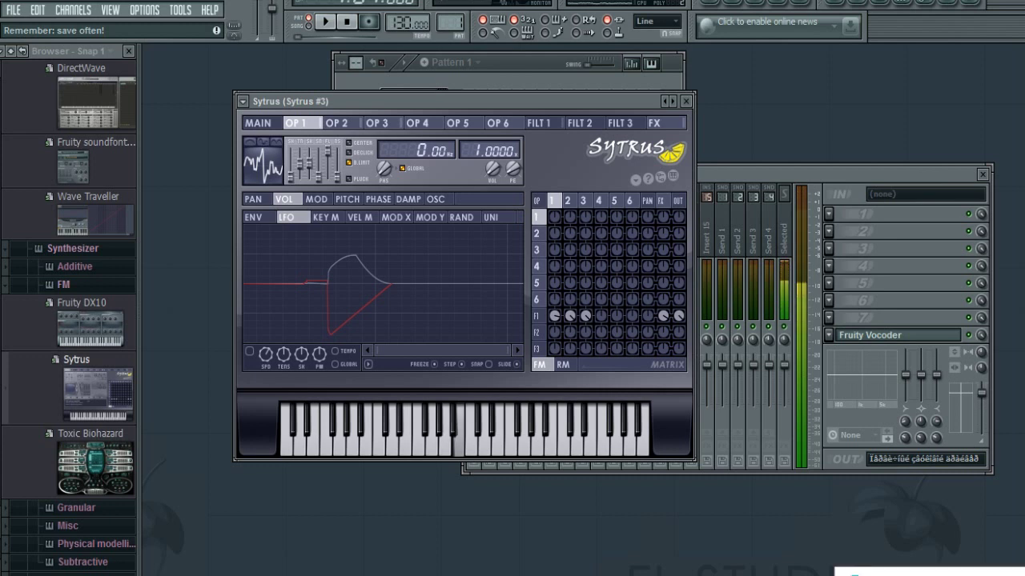
key(e)
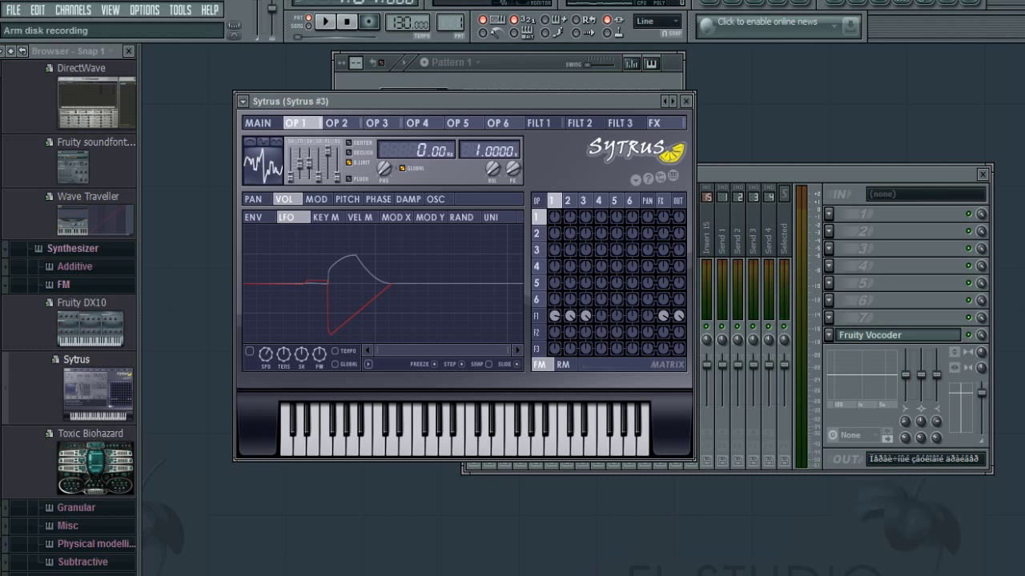
Play a slow descending line of single notes to hear the Sytrus sound move into the lower register.
key(e)
key(b)
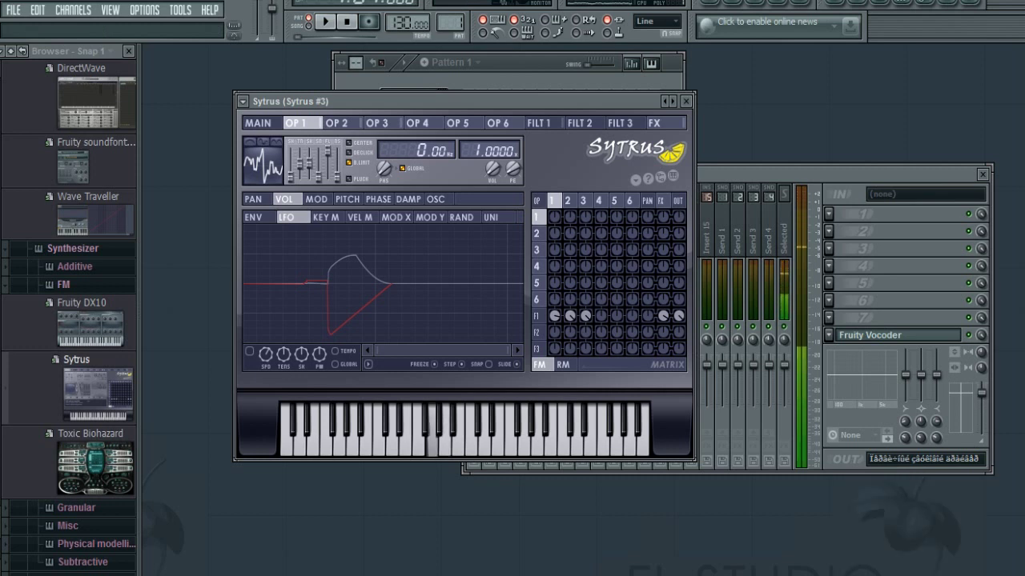
key(v)
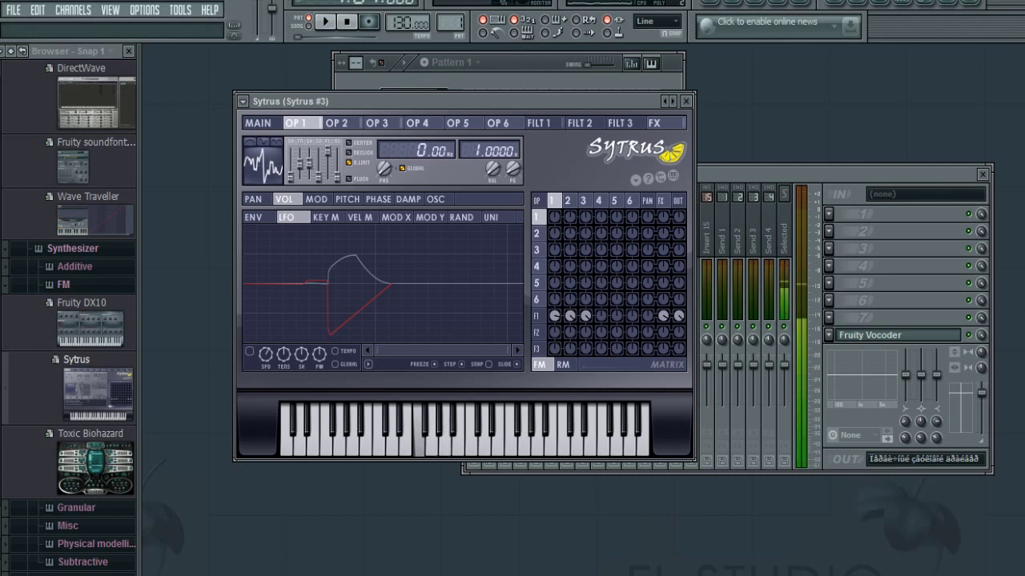
key(c)
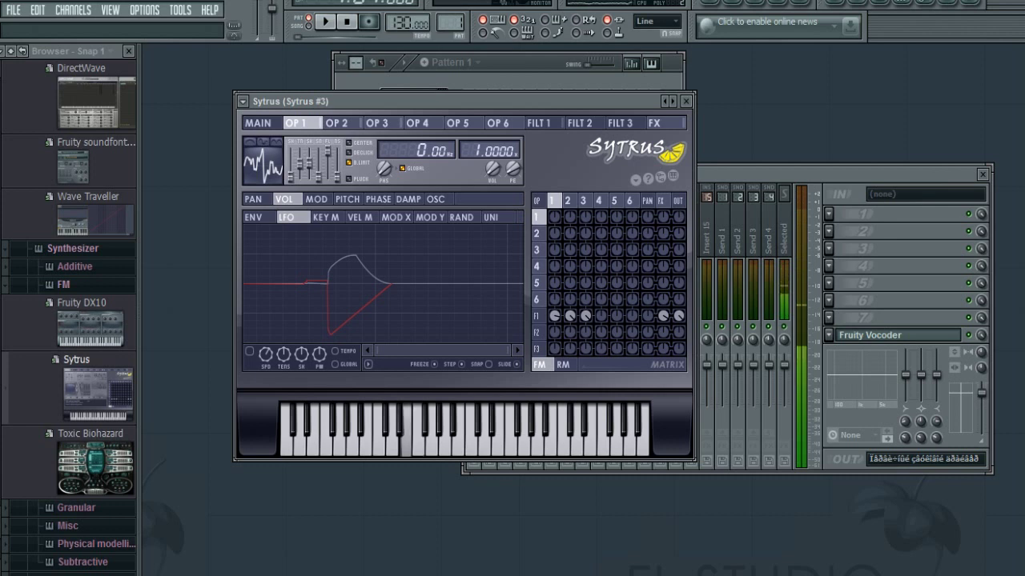
Play a stepwise ascending run from a low note, then repeat its top note to audition the Sytrus sound.
key(x)
key(c)
key(v)
key(b)
key(n)
key(m)
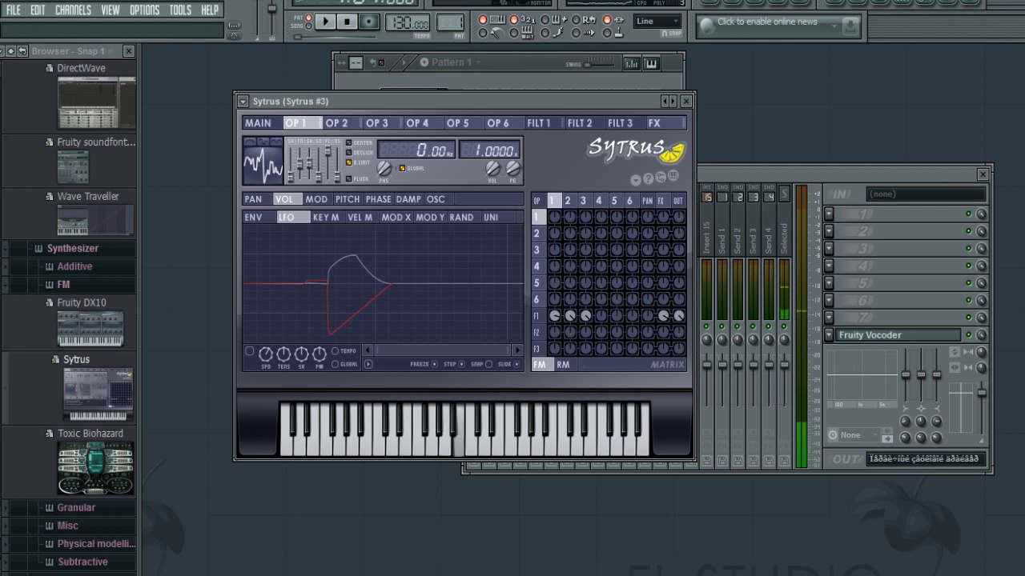
key(comma)
key(comma)
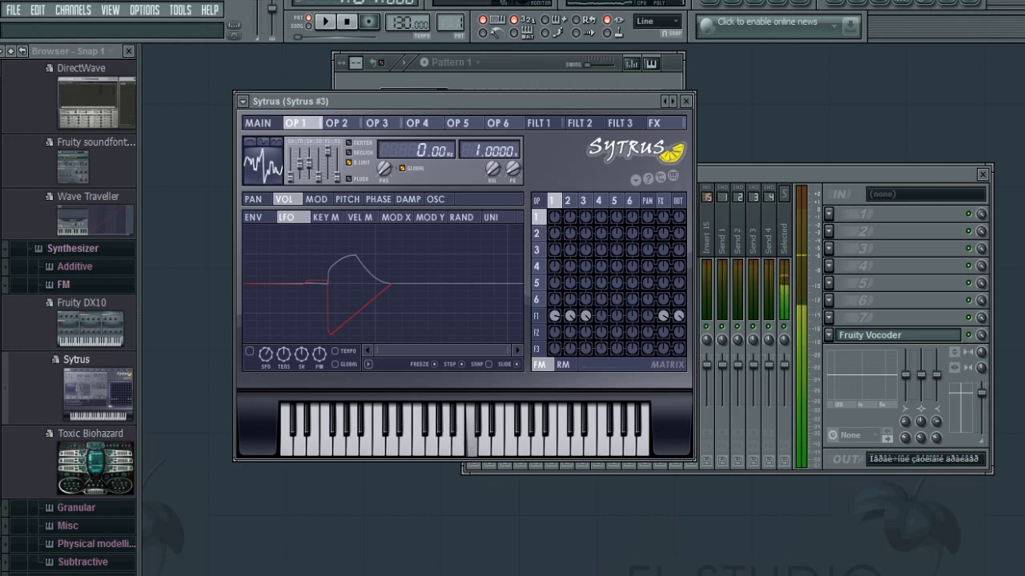
key(comma)
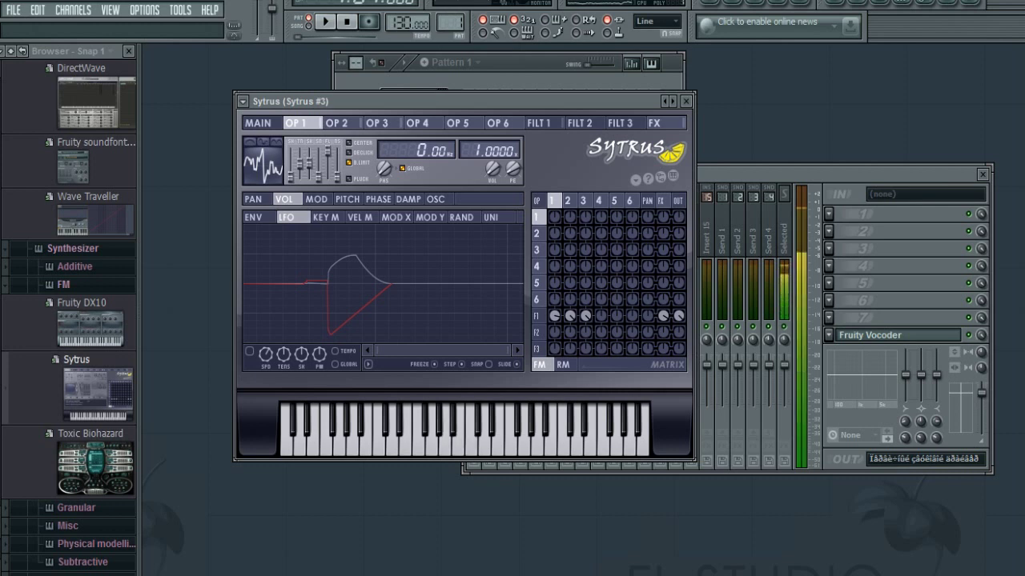
Play a descending melody with occasional jumps to a higher note to compare the Sytrus sound across registers.
key(m)
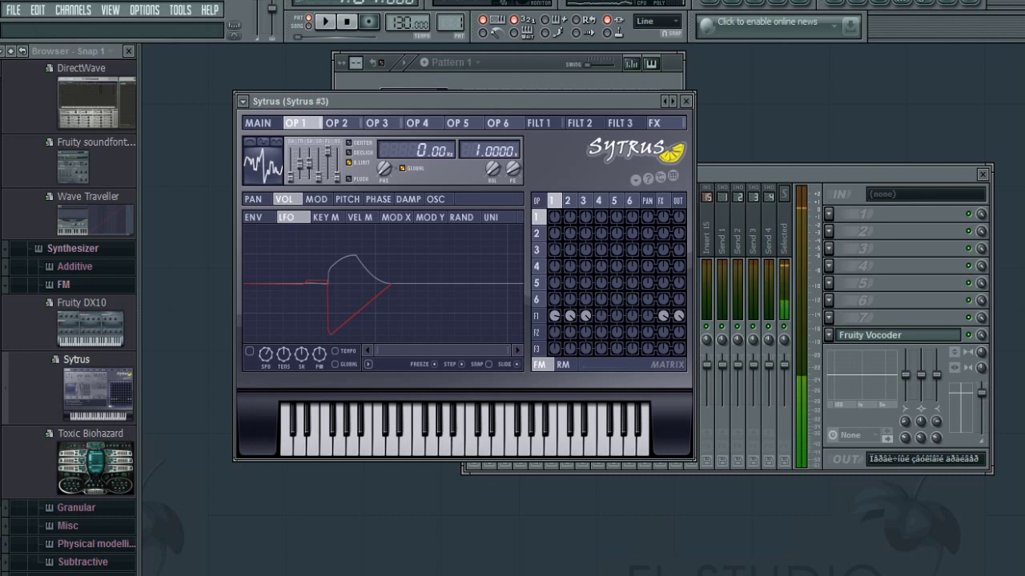
key(b)
key(v)
key(r)
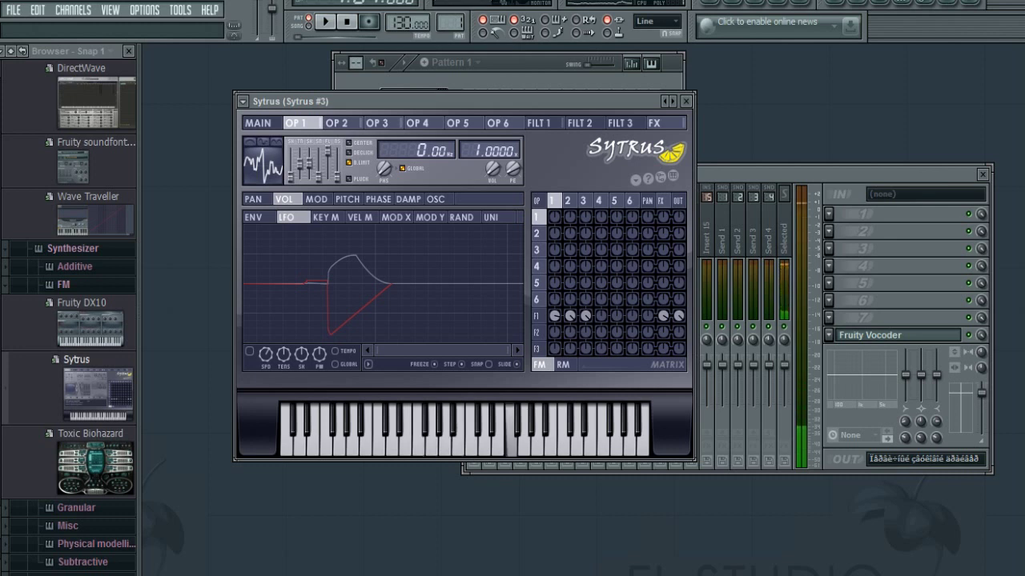
key(b)
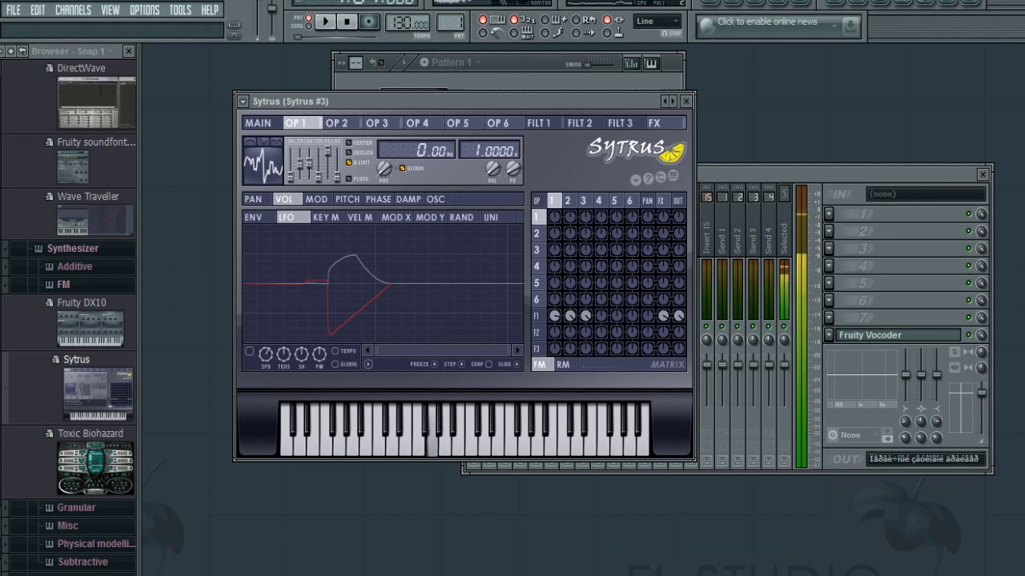
key(x)
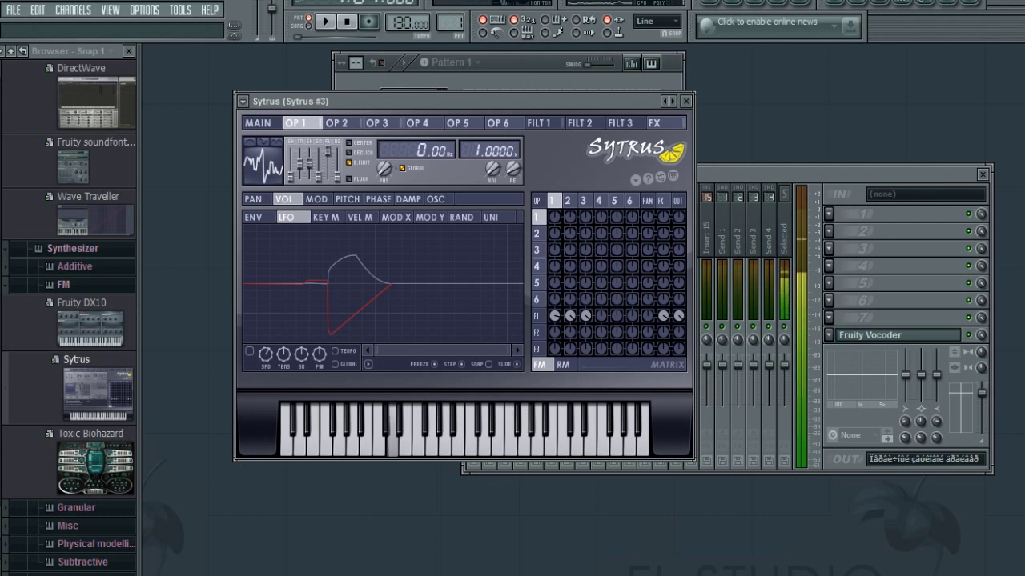
key(v)
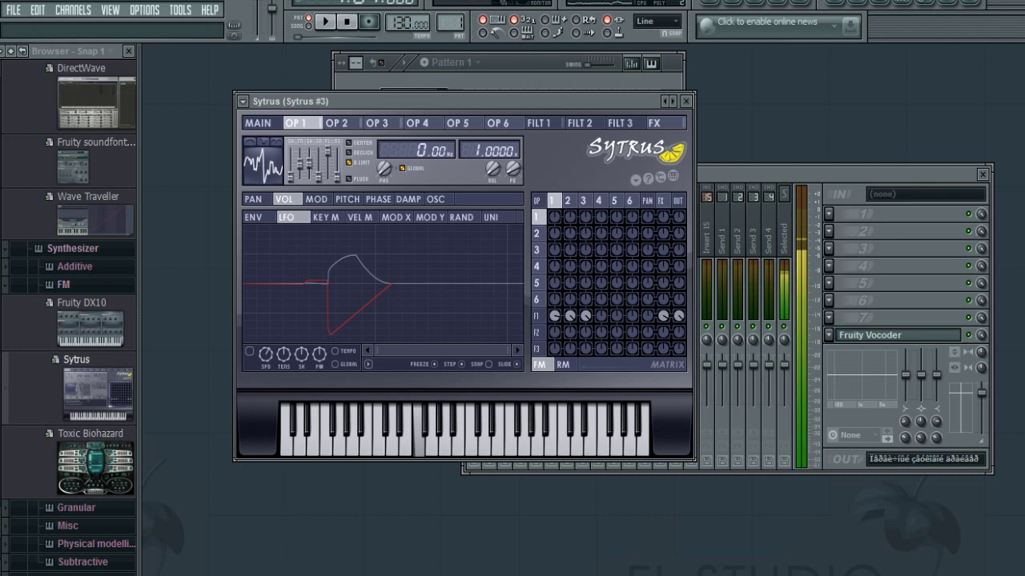
key(r)
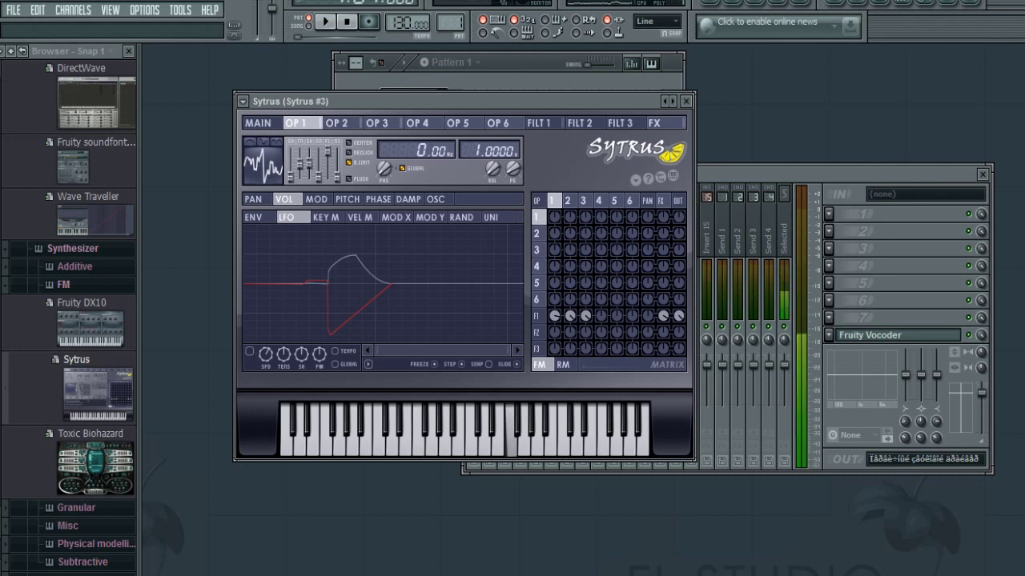
key(z)
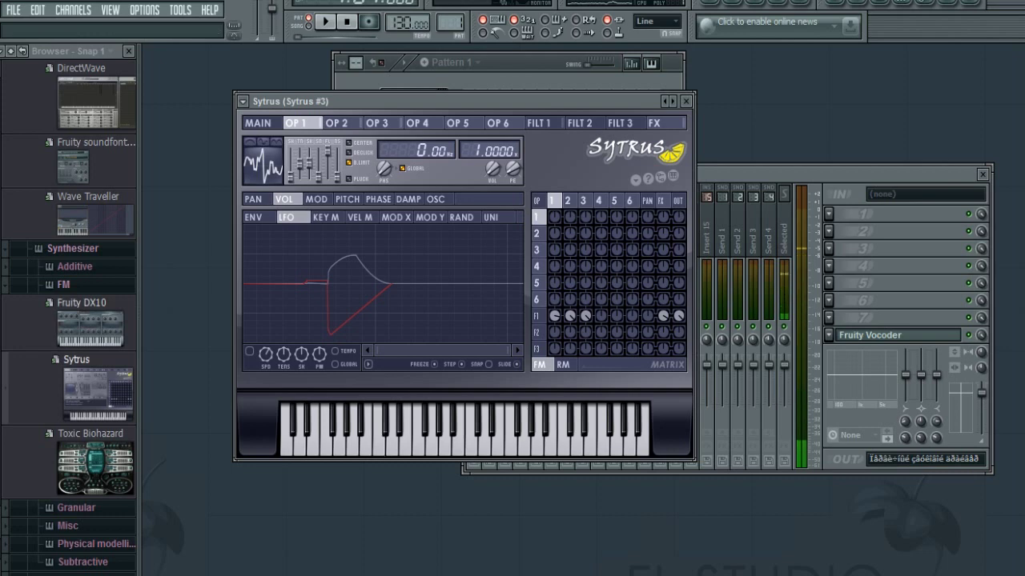
Send Wave Traveller to the selected channel and preview several of its patches, ending on patch G#6.
right_click(91, 206)
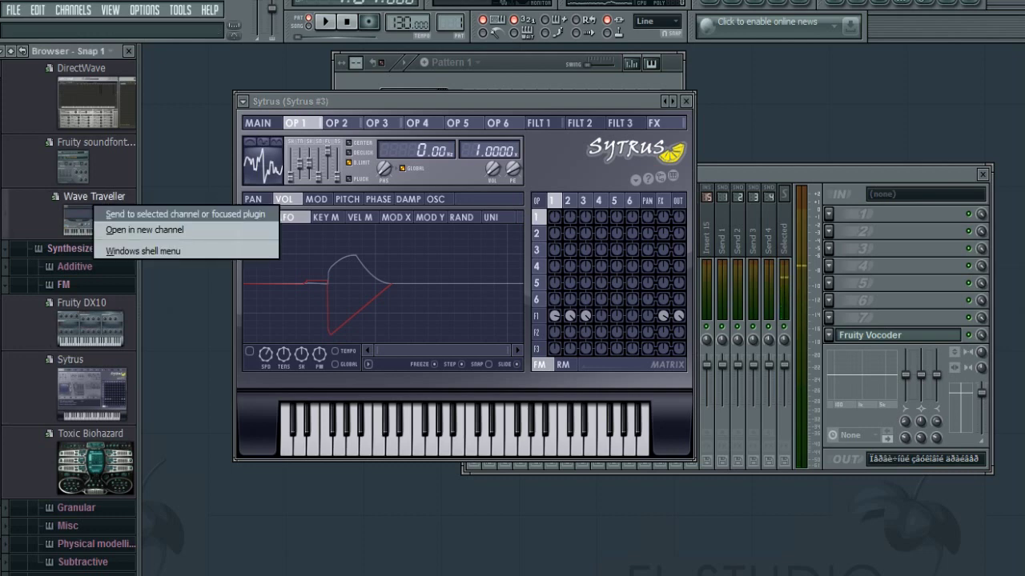
click(144, 213)
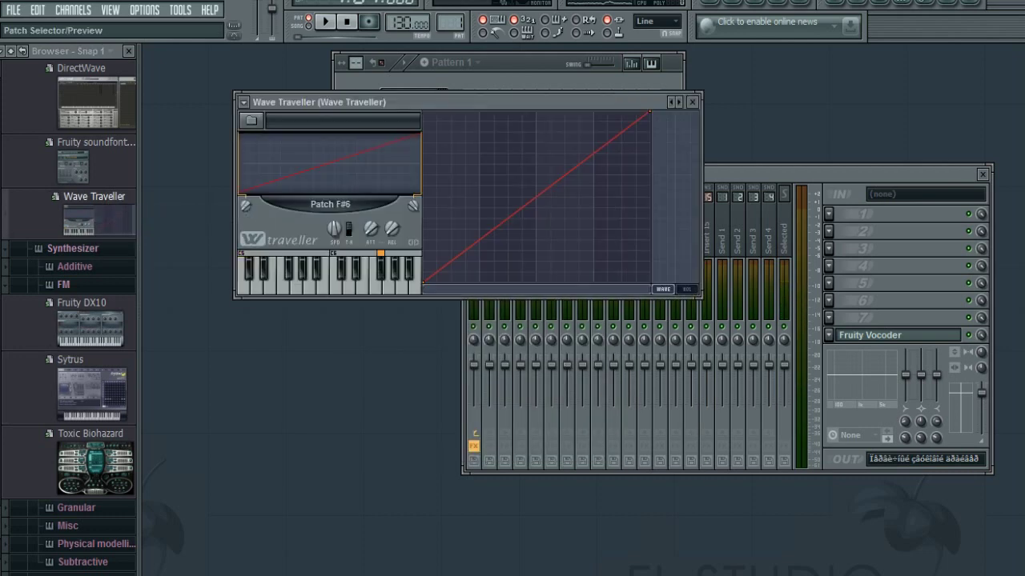
click(337, 285)
click(256, 285)
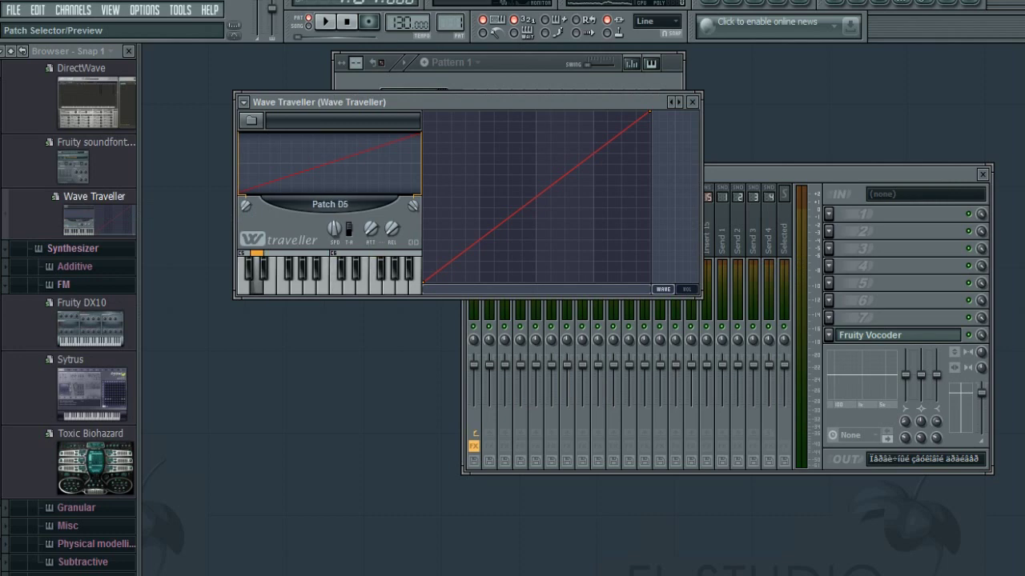
drag(309, 285, 394, 274)
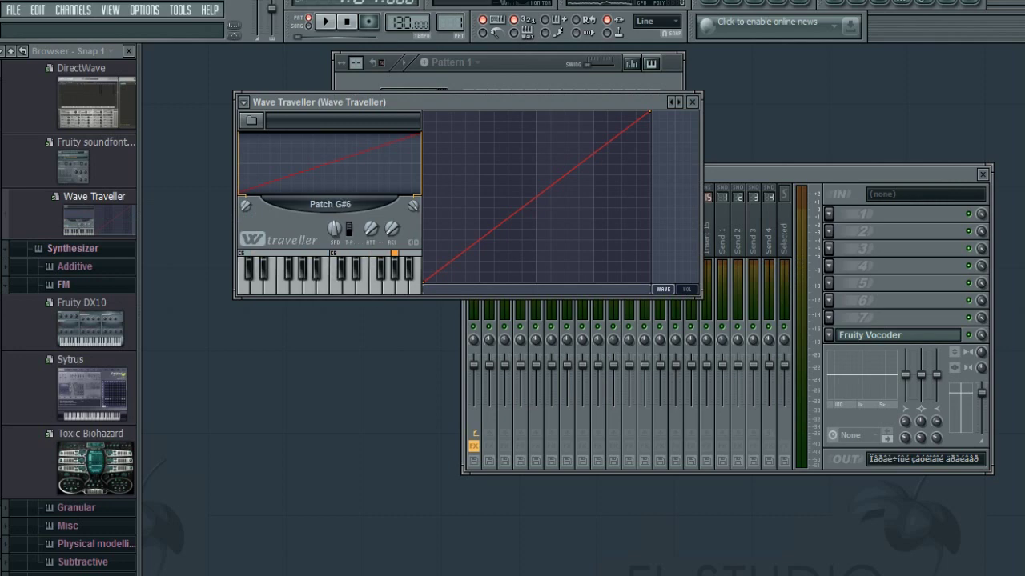
Open Sytrus in a new channel and test its sound with a few alternating low notes.
right_click(105, 379)
click(156, 404)
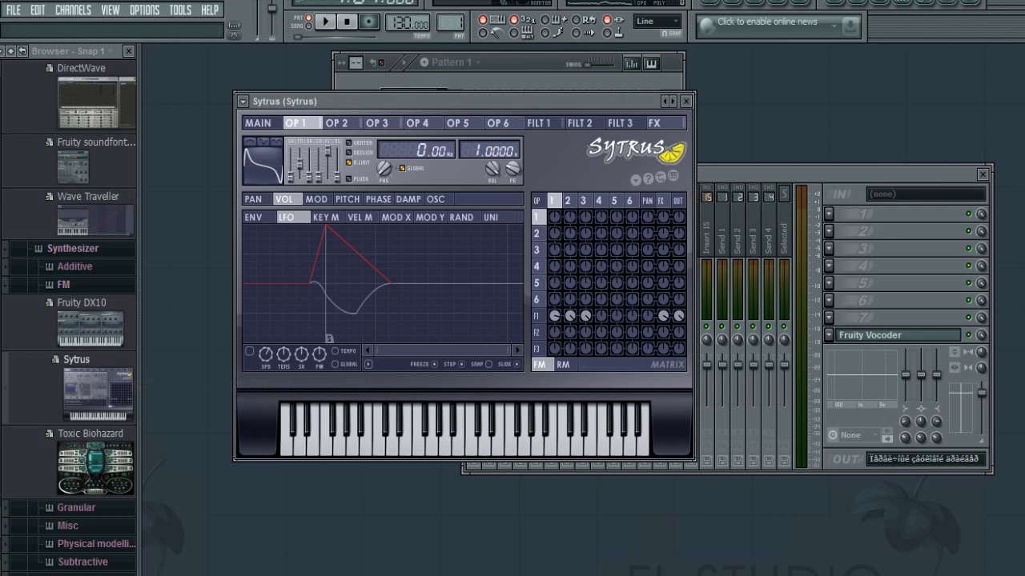
key(c)
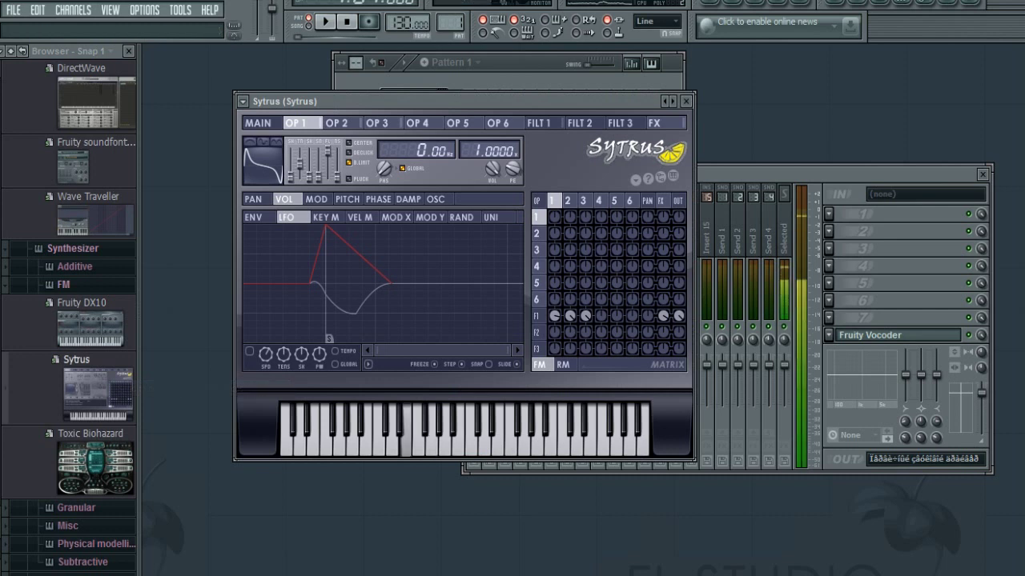
key(x)
key(c)
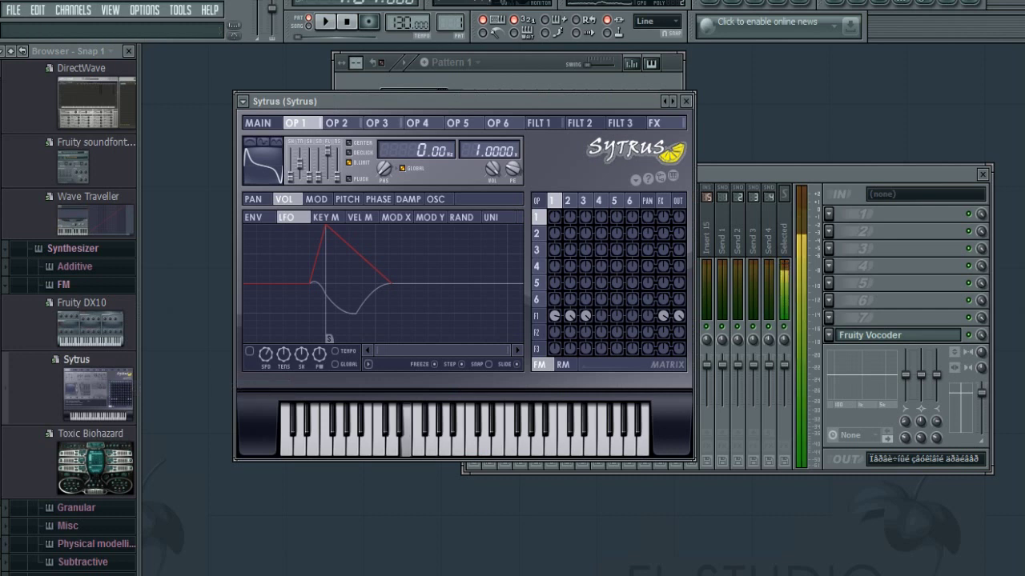
key(x)
key(z)
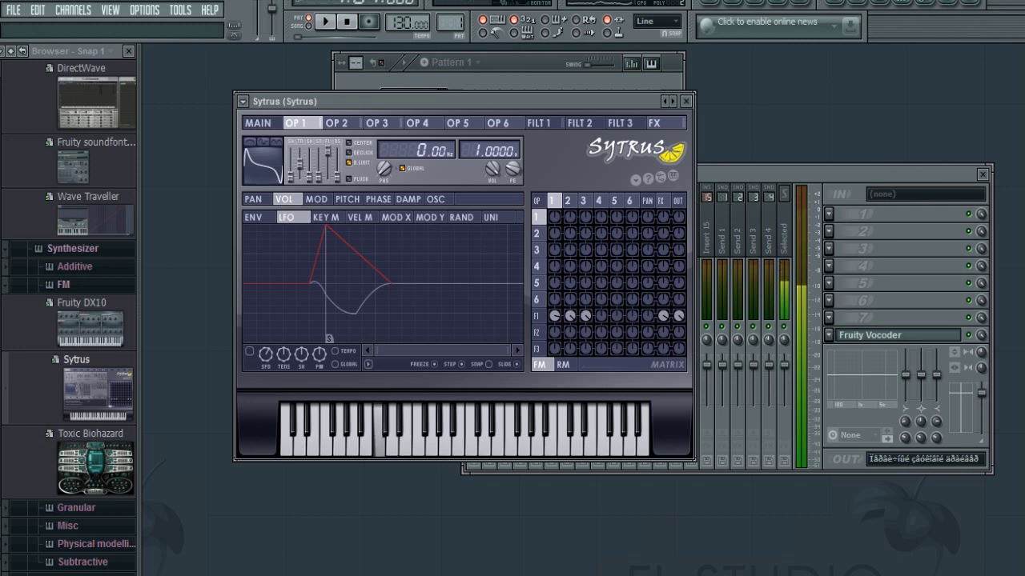
Play a rising run from the low notes up to a high note on the newly opened Sytrus.
key(c)
key(b)
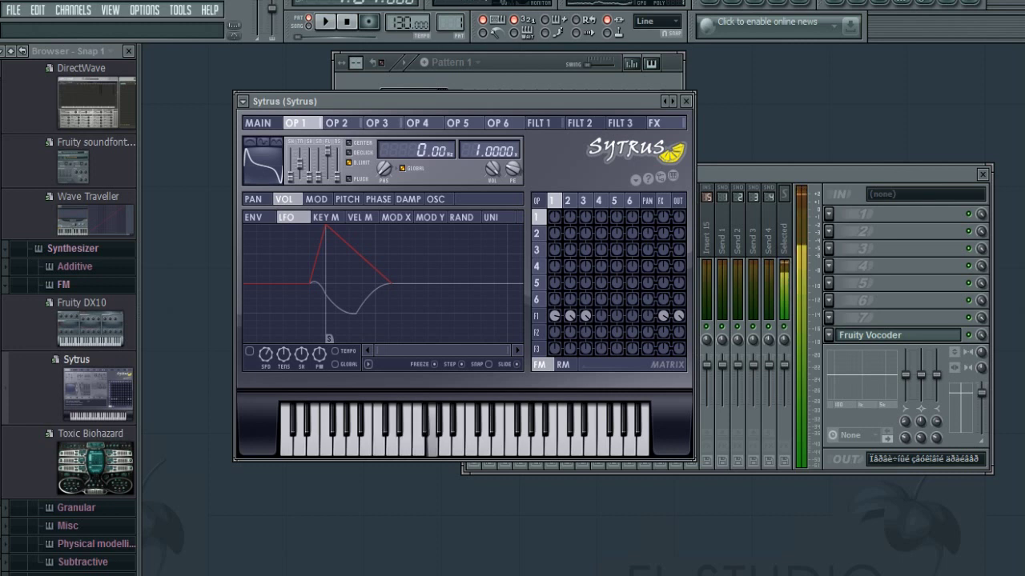
key(n)
key(m)
key(comma)
key(period)
key(o)
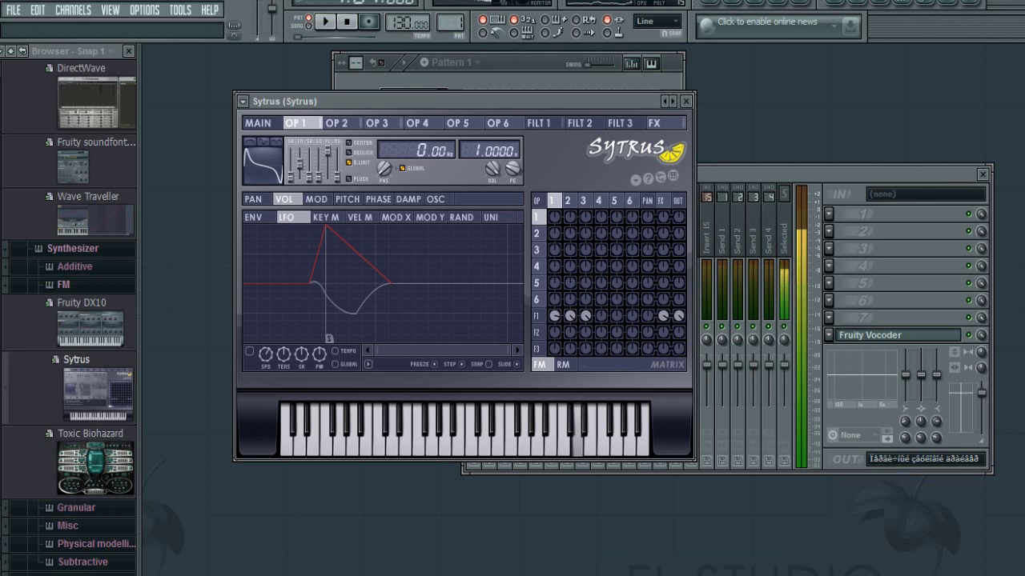
Play a run down to the low notes and back up to the middle of the new Sytrus's keyboard.
key(m)
key(n)
key(v)
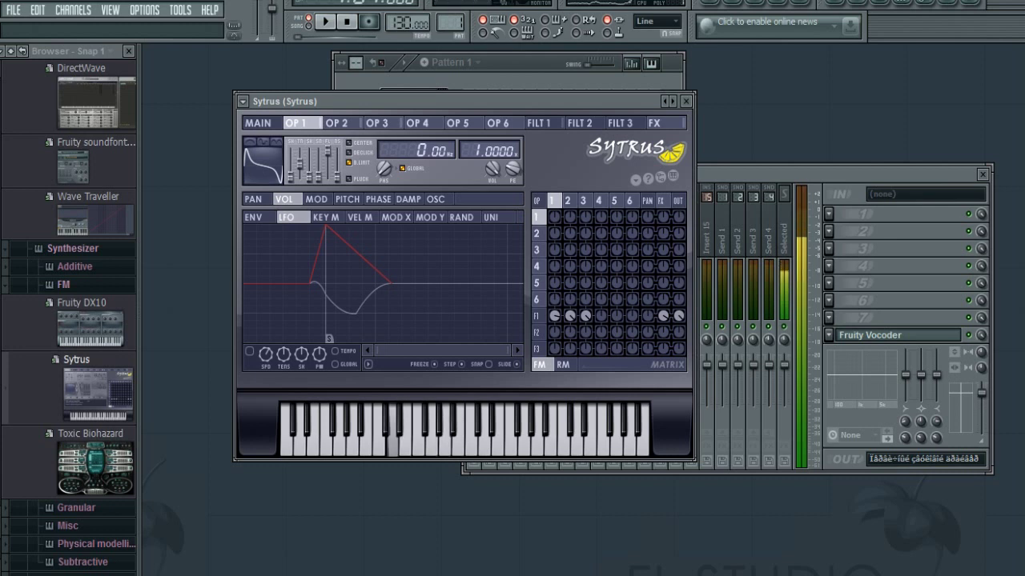
key(c)
key(v)
key(comma)
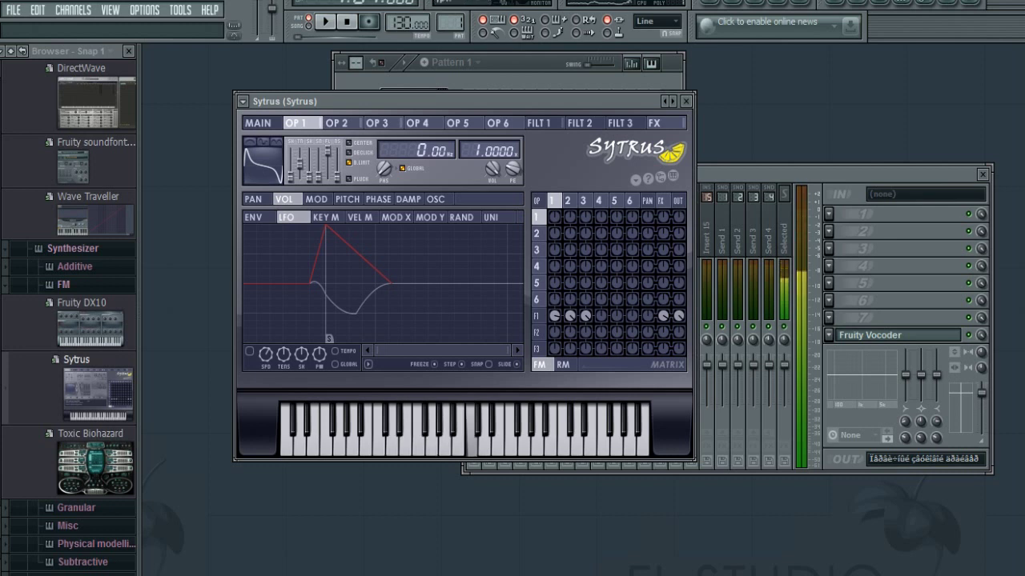
Repeat the same middle note several times to check the attack of the newly opened Sytrus.
key(n)
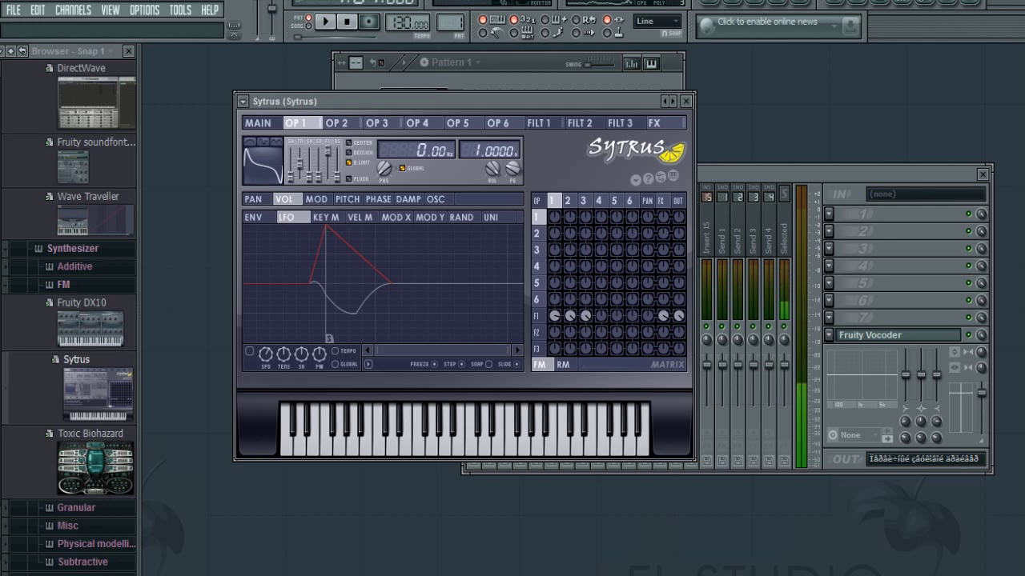
key(n)
key(n)
key(n)
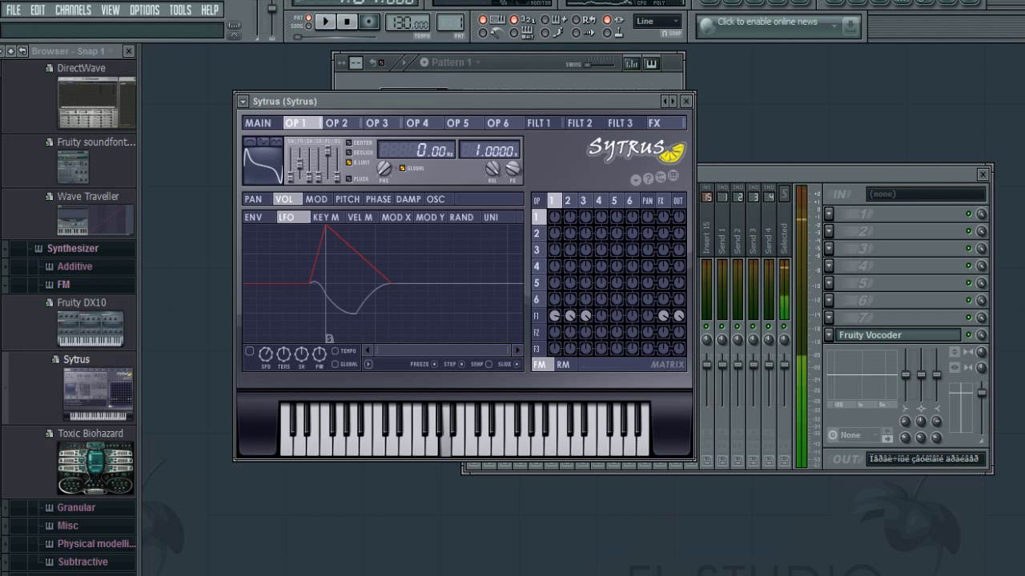
Play a slow melody that falls, rises and falls again to audition sustained notes on the new Sytrus.
key(b)
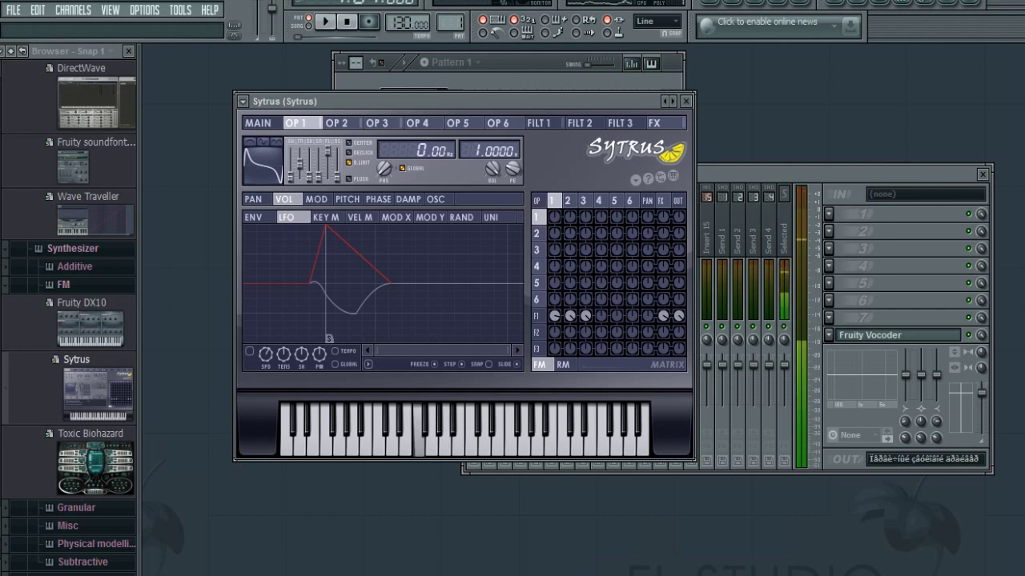
key(v)
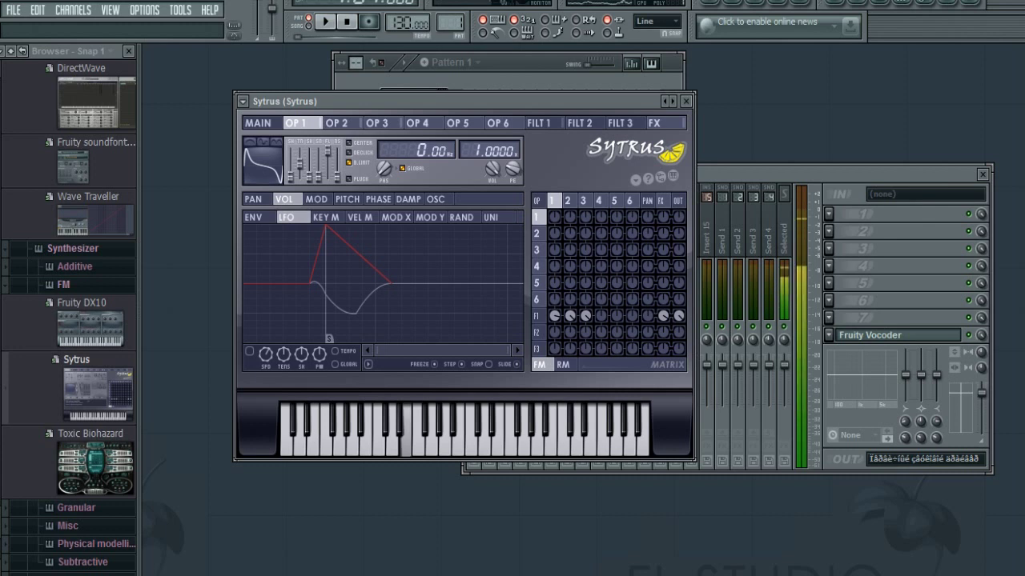
key(c)
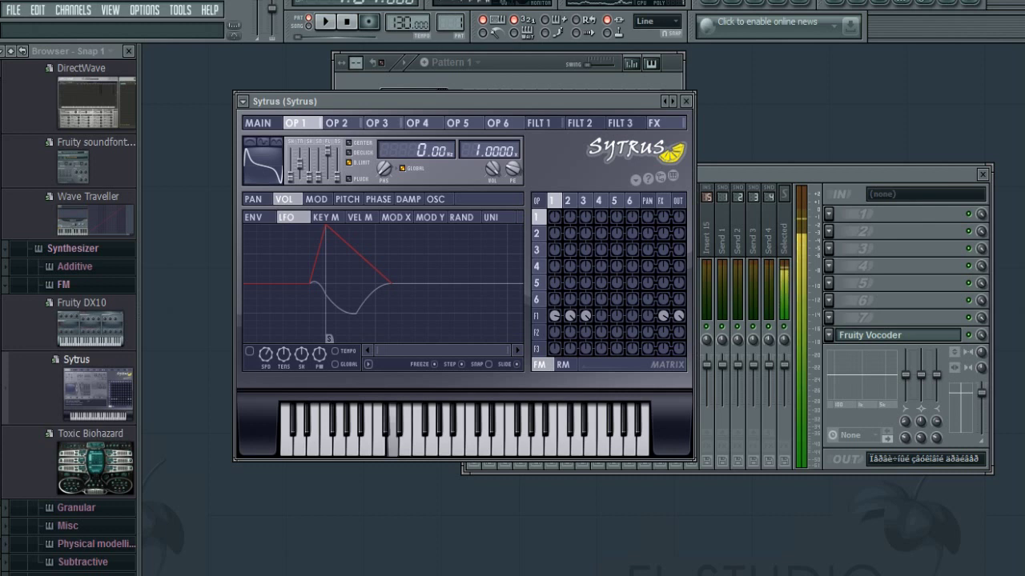
key(n)
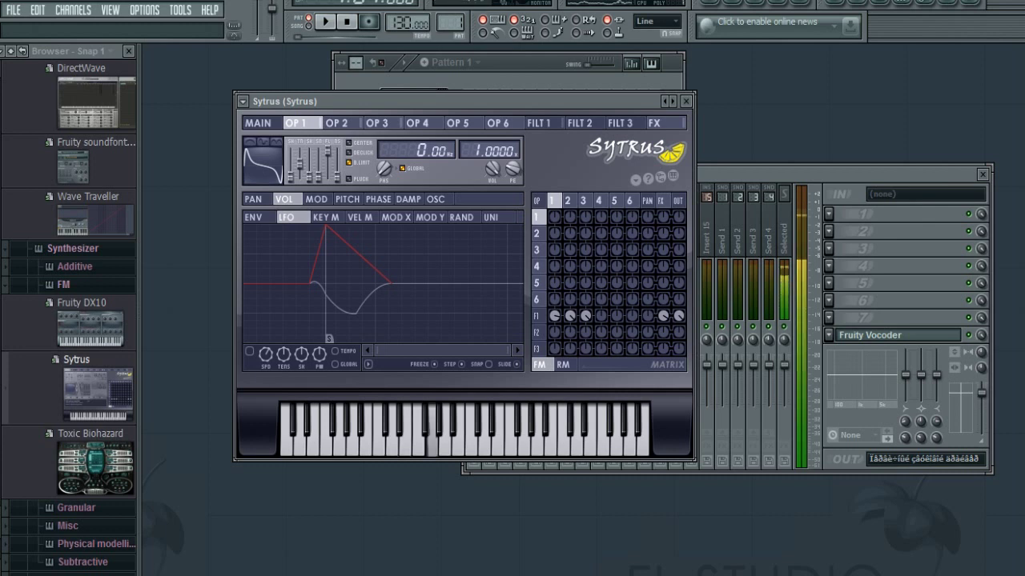
key(period)
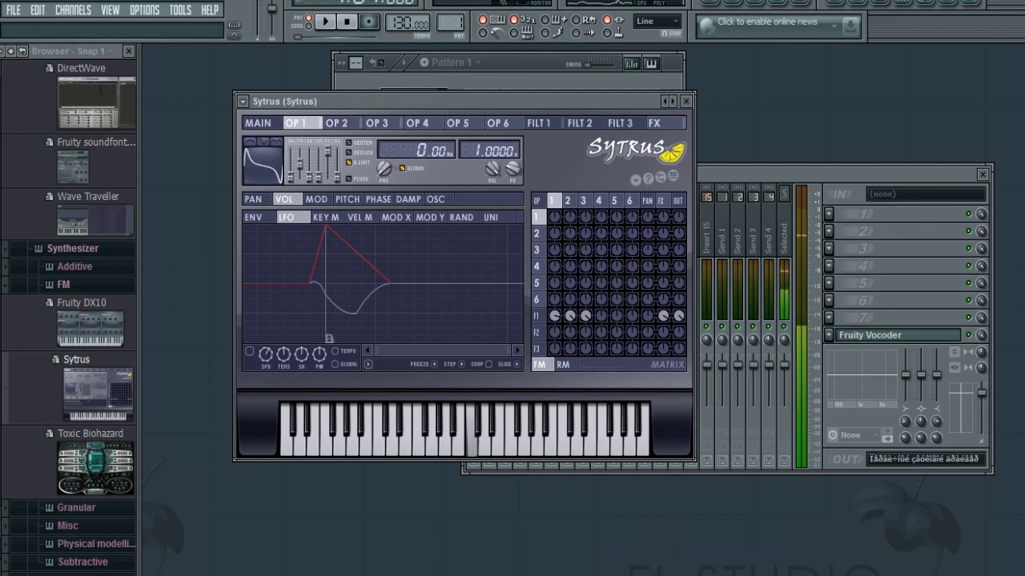
key(comma)
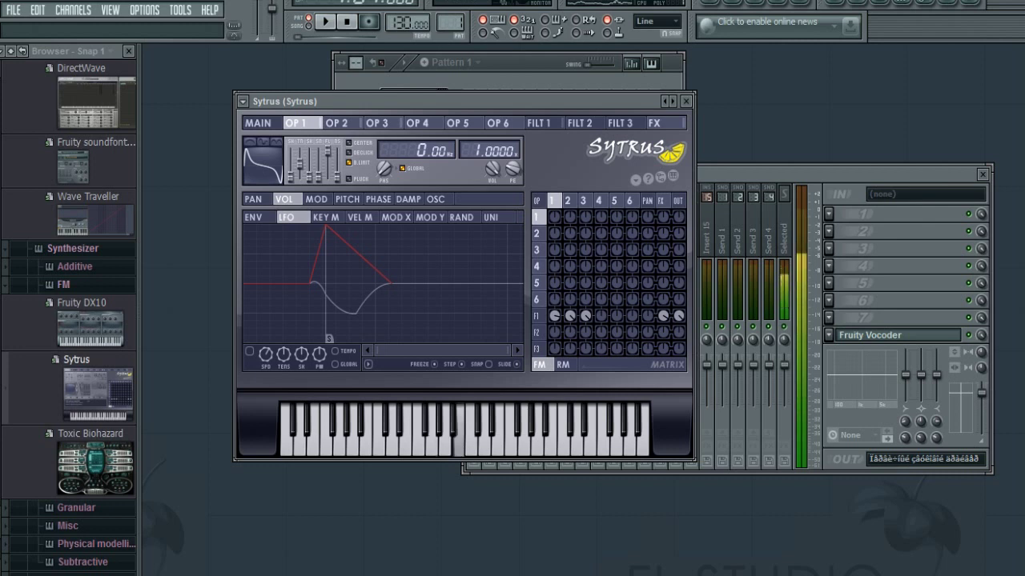
key(n)
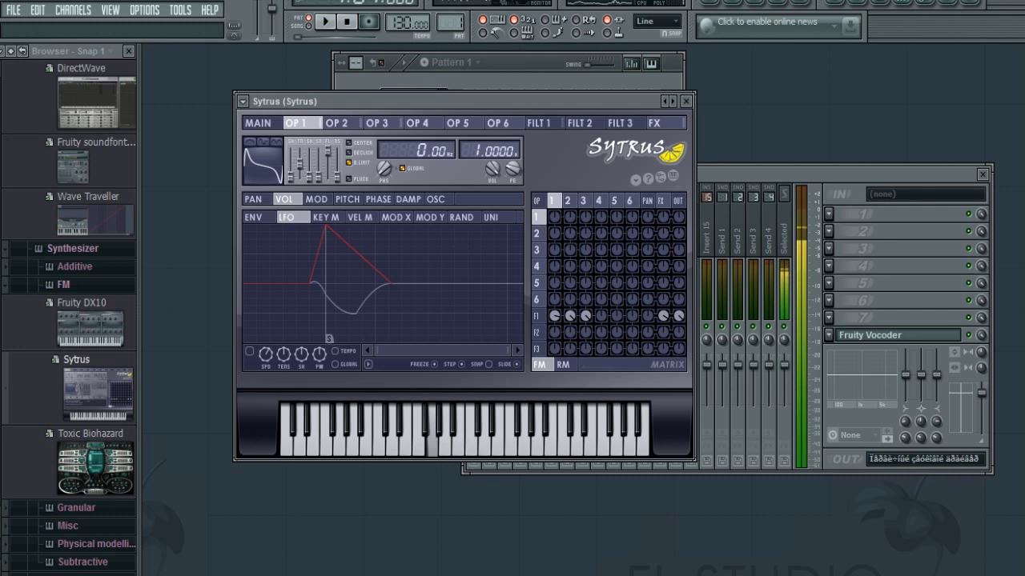
key(v)
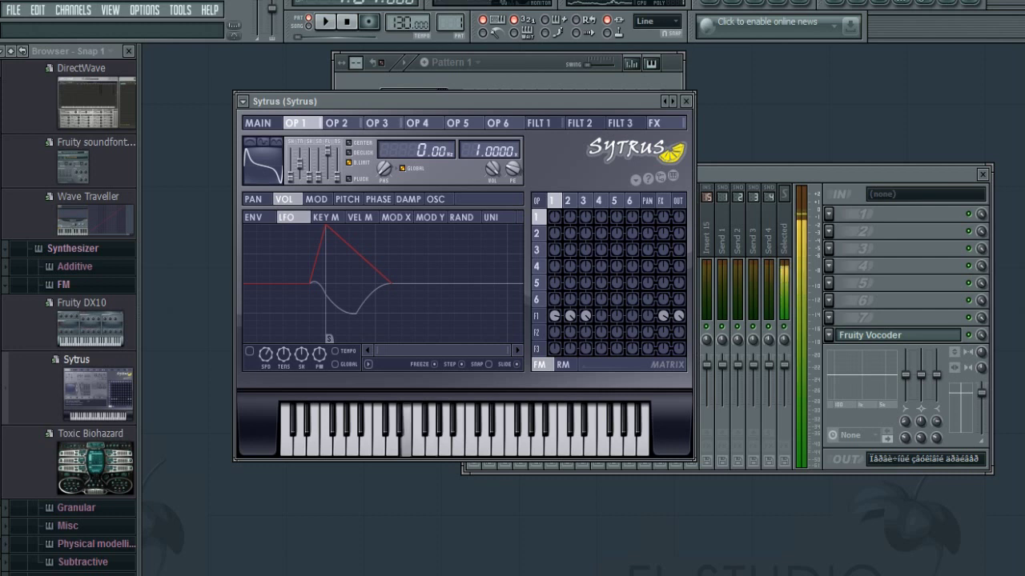
Play two more lower notes on the new Sytrus and cancel the prompt for a disk recording file.
key(n)
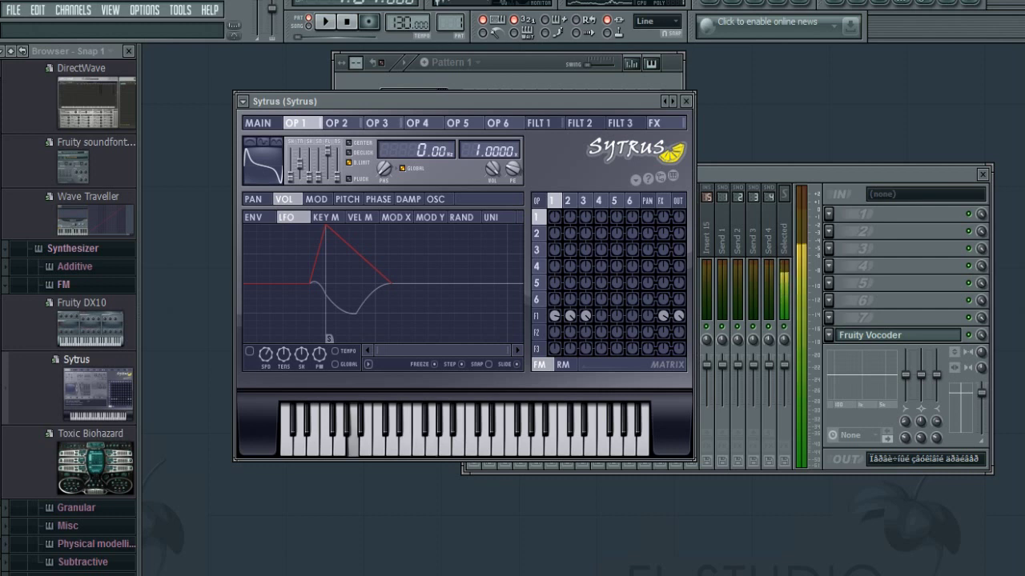
key(w)
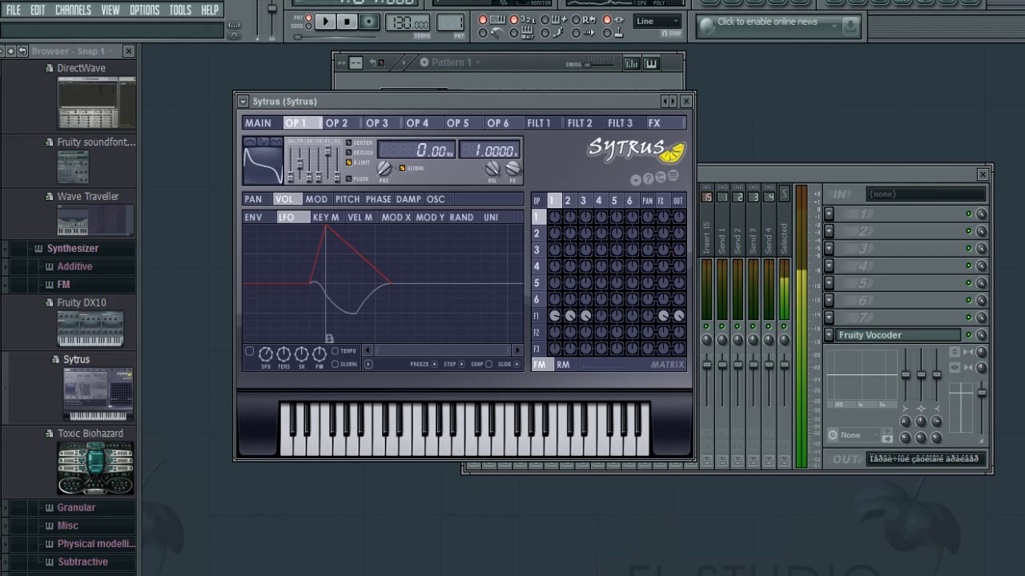
click(474, 465)
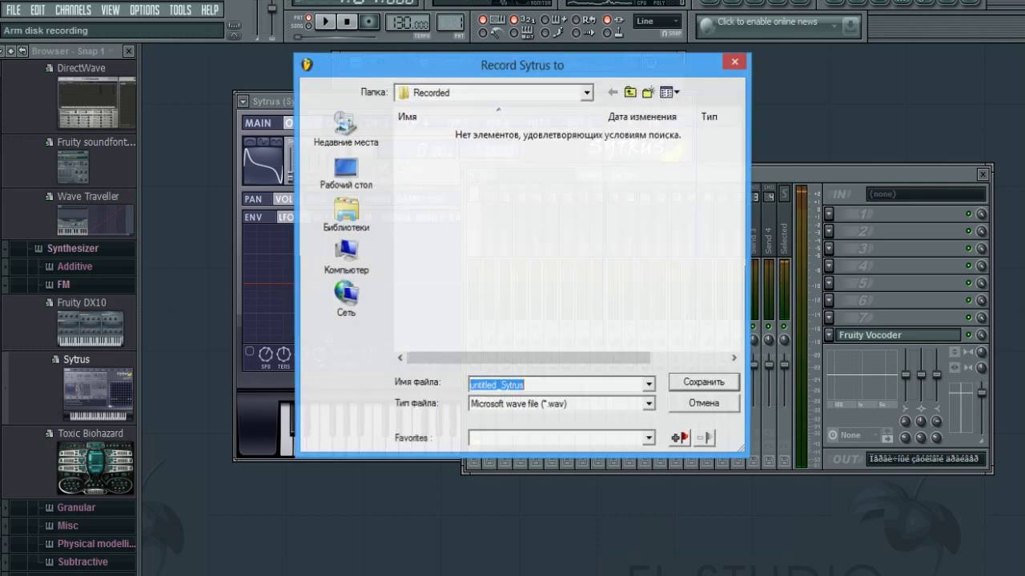
click(705, 405)
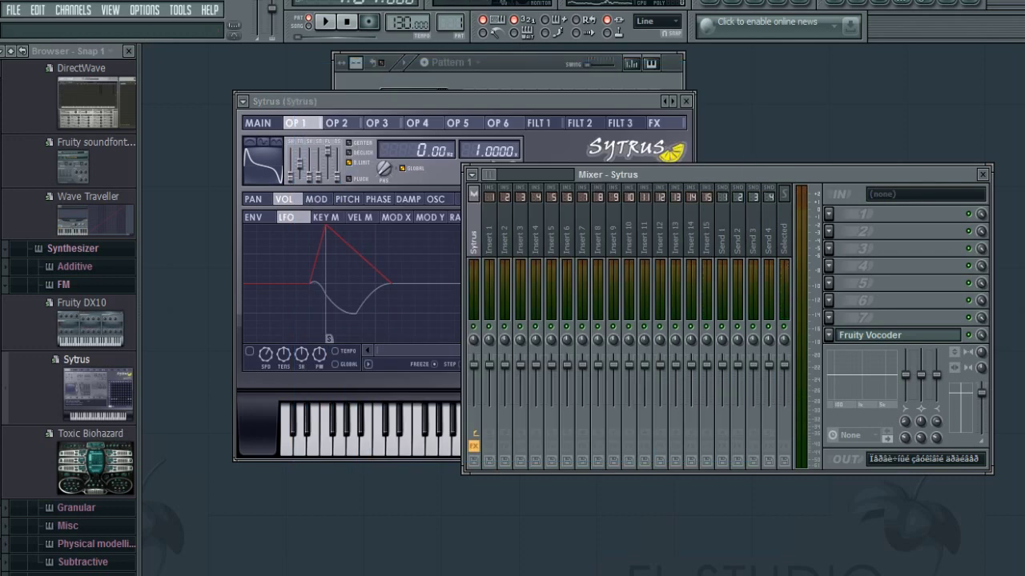
Play from the middle of the Sytrus keyboard up to the high notes and back down toward the middle.
click(445, 441)
click(537, 440)
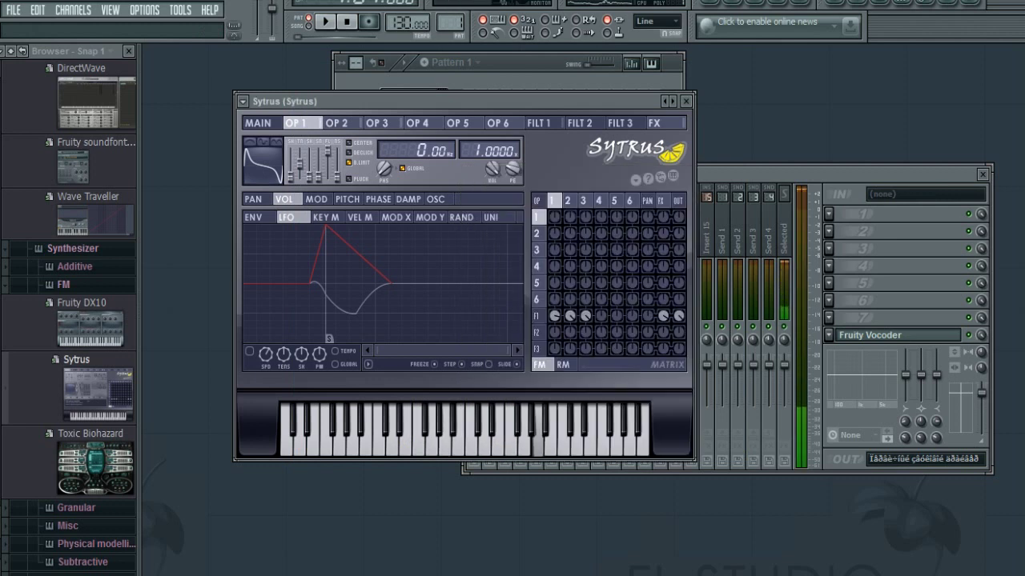
click(576, 440)
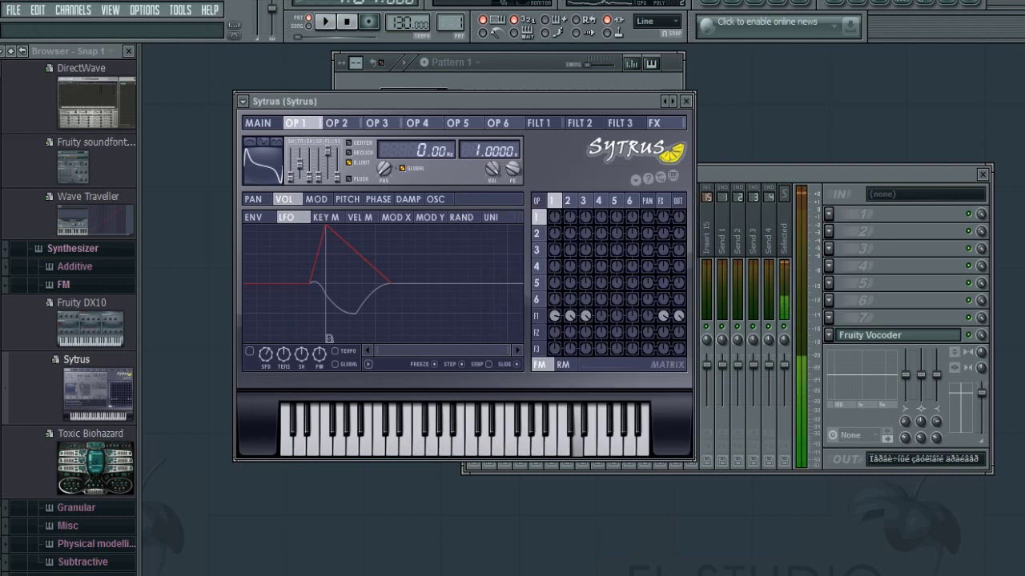
click(525, 440)
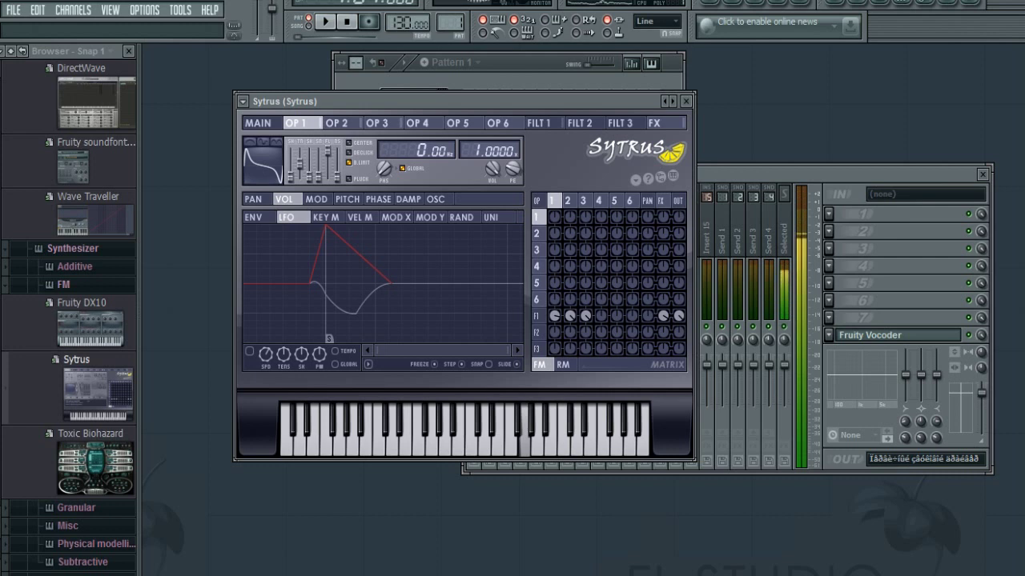
key(w)
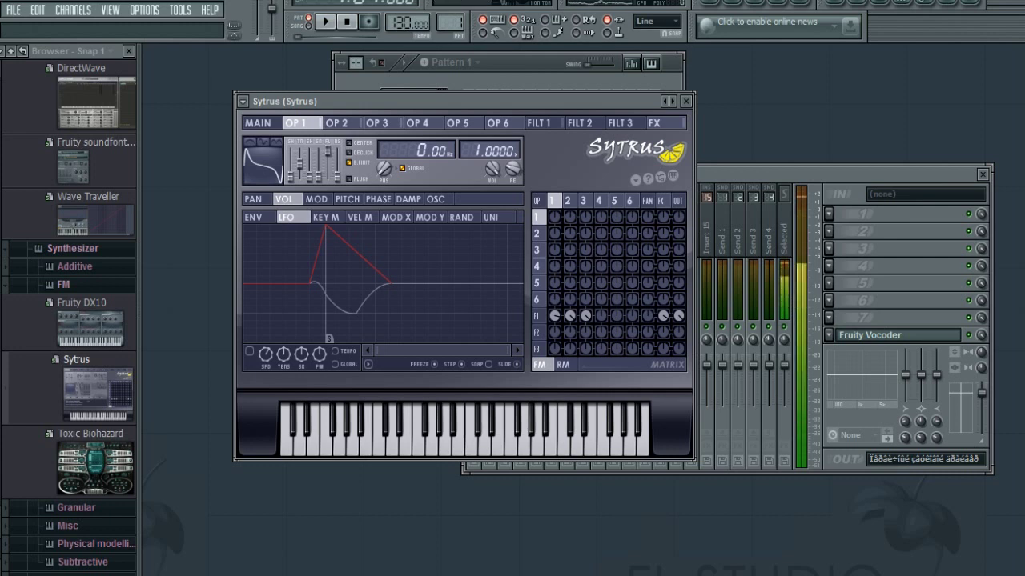
key(v)
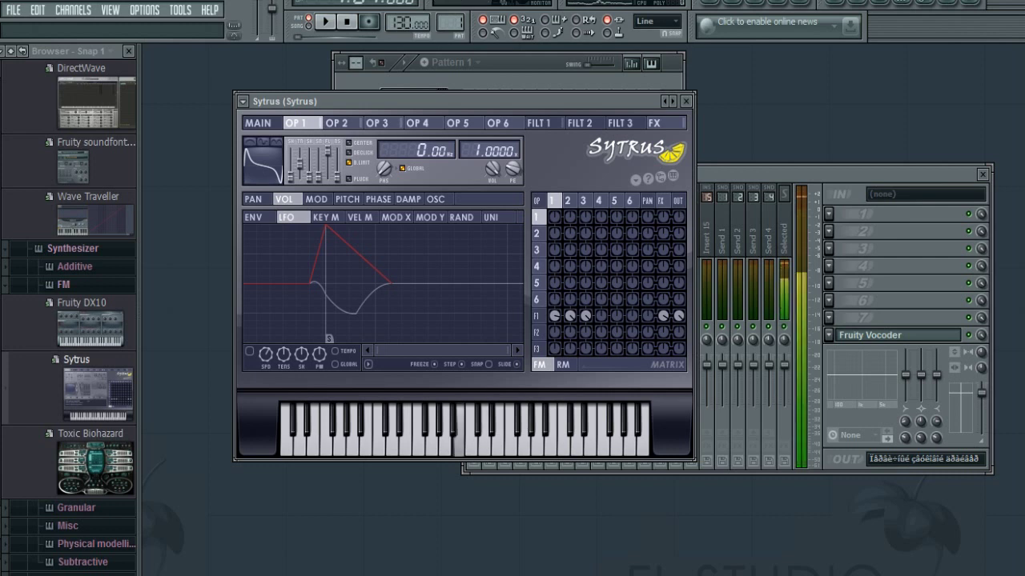
Play a short phrase around the middle keys to audition the Sytrus sound in that range.
key(z)
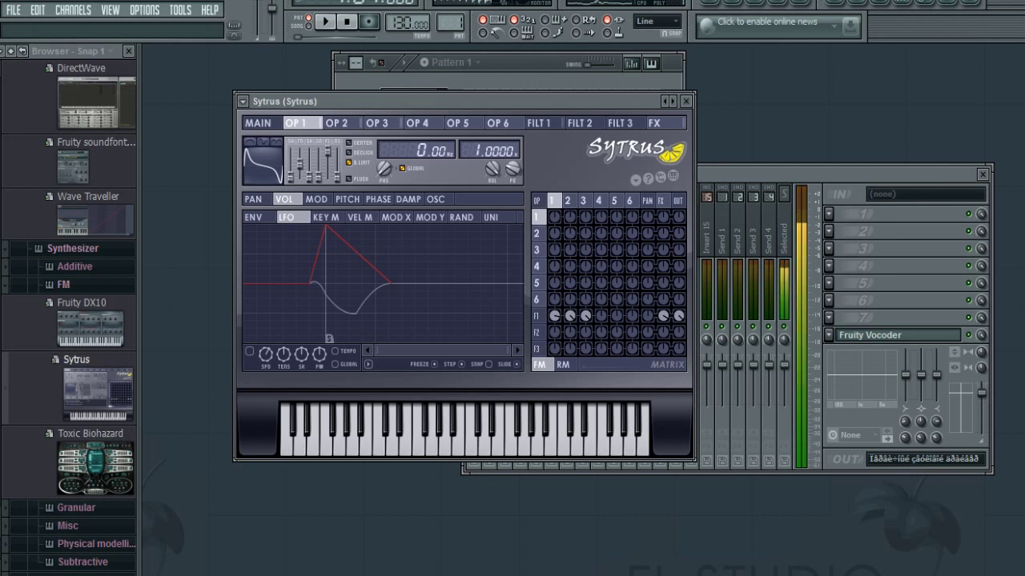
key(c)
key(b)
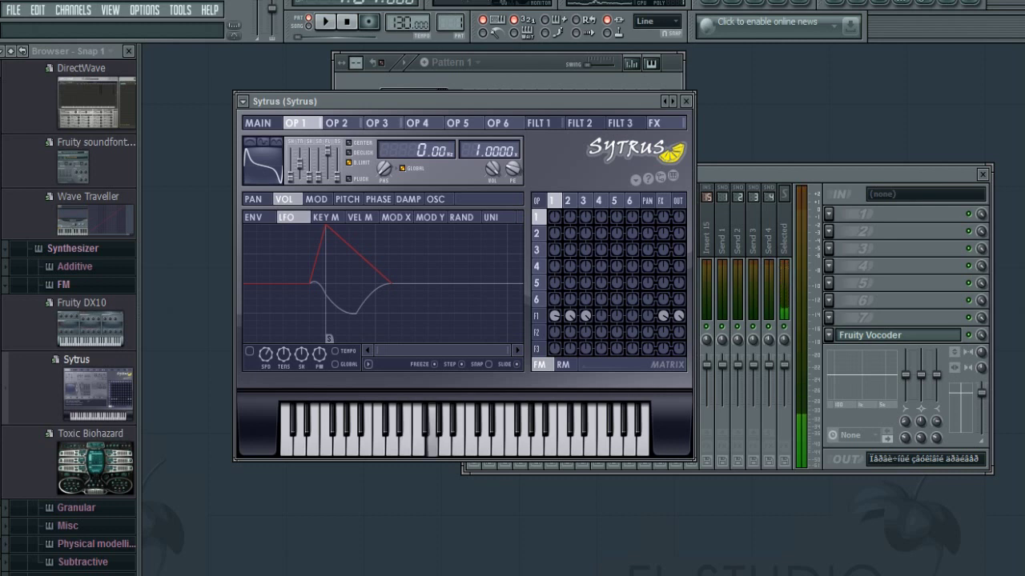
key(n)
key(m)
key(period)
key(m)
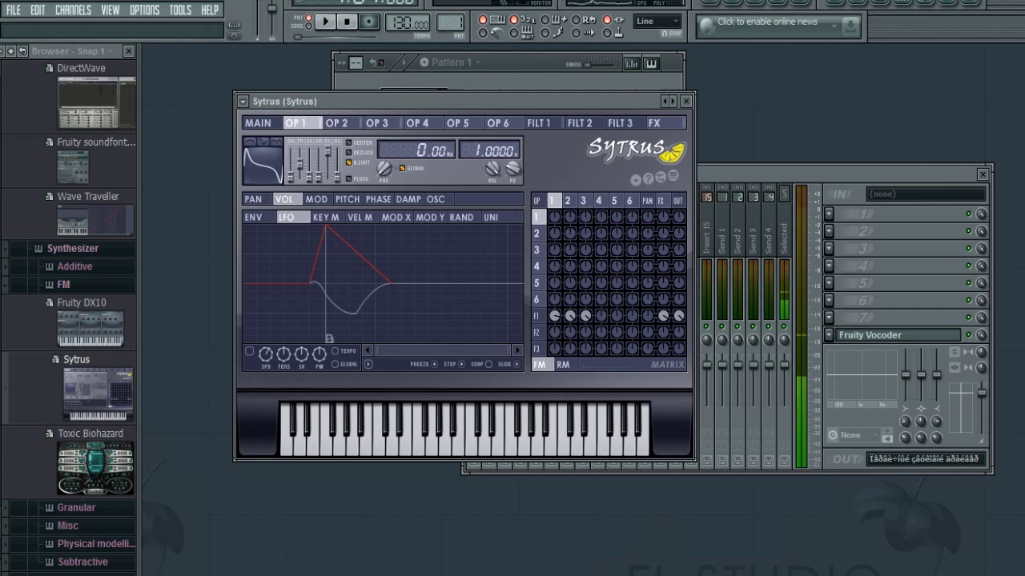
Play a falling phrase with a repeated low note on the Sytrus and return to a middle note.
key(n)
key(v)
key(z)
key(z)
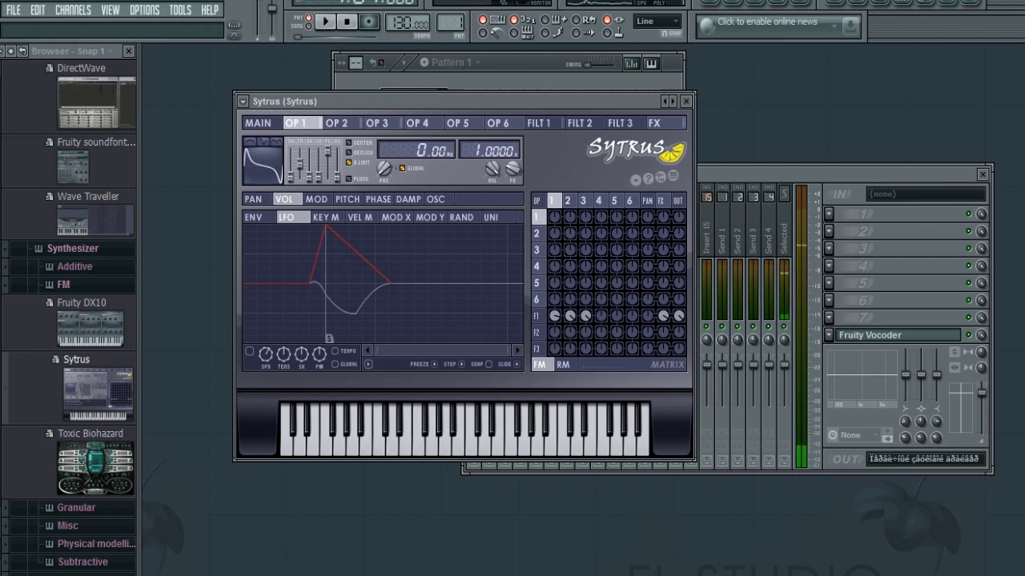
key(z)
key(n)
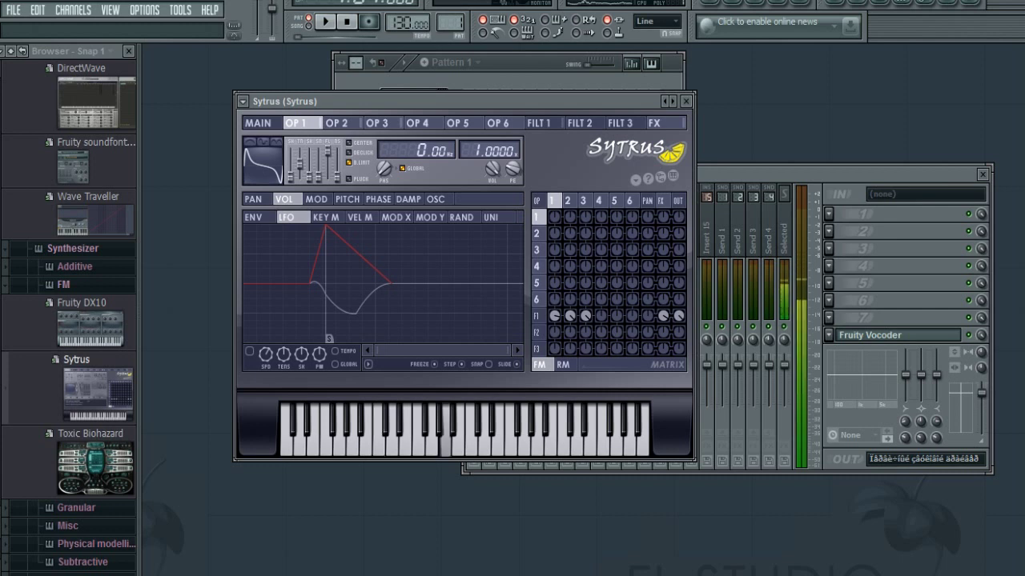
Play separate sustained notes from the middle of the Sytrus keyboard down to the lower keys.
key(r)
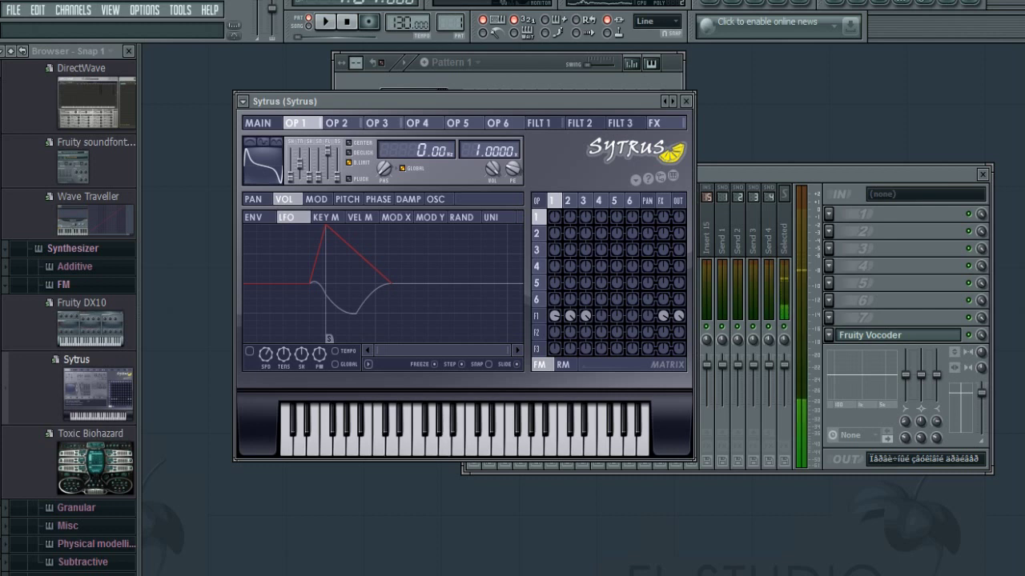
key(w)
key(m)
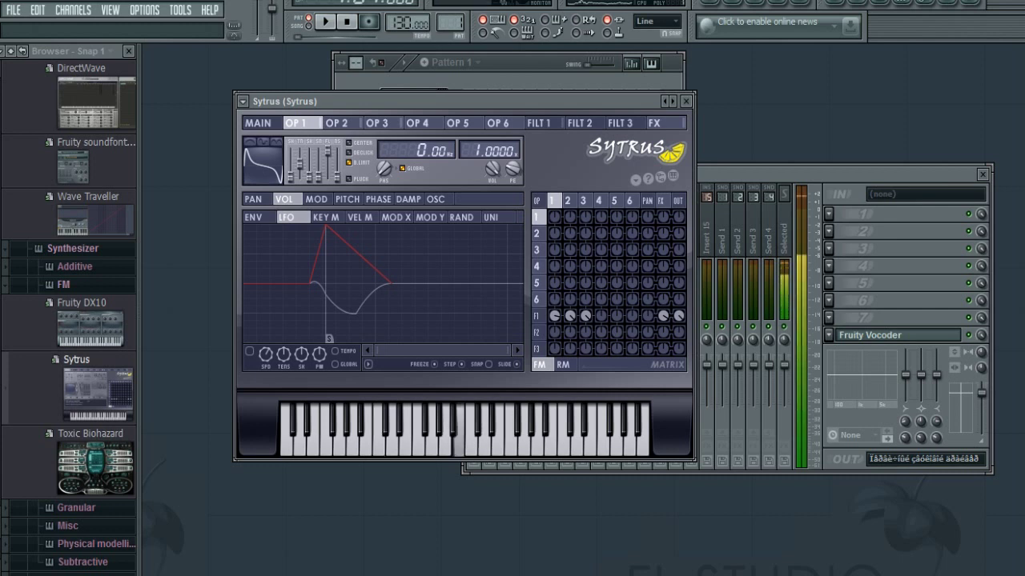
key(b)
key(w)
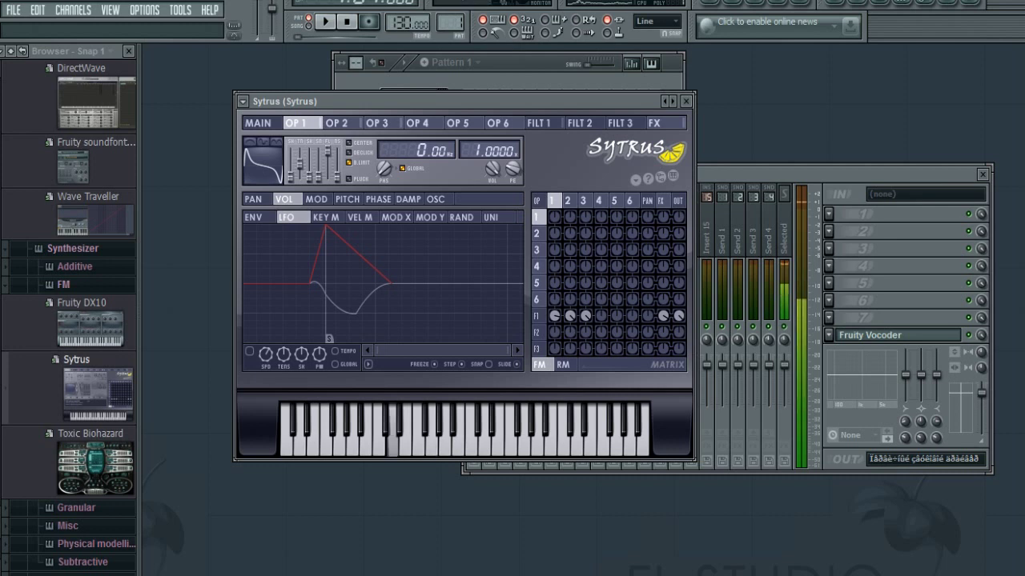
key(m)
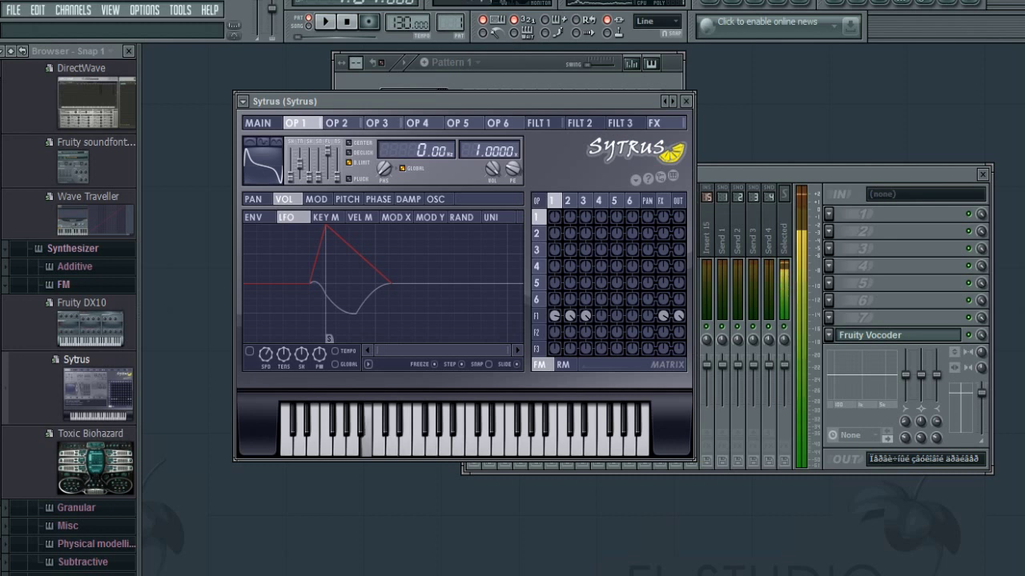
Play a few notes rising back to the middle of the keyboard and close the Sytrus window.
key(w)
key(r)
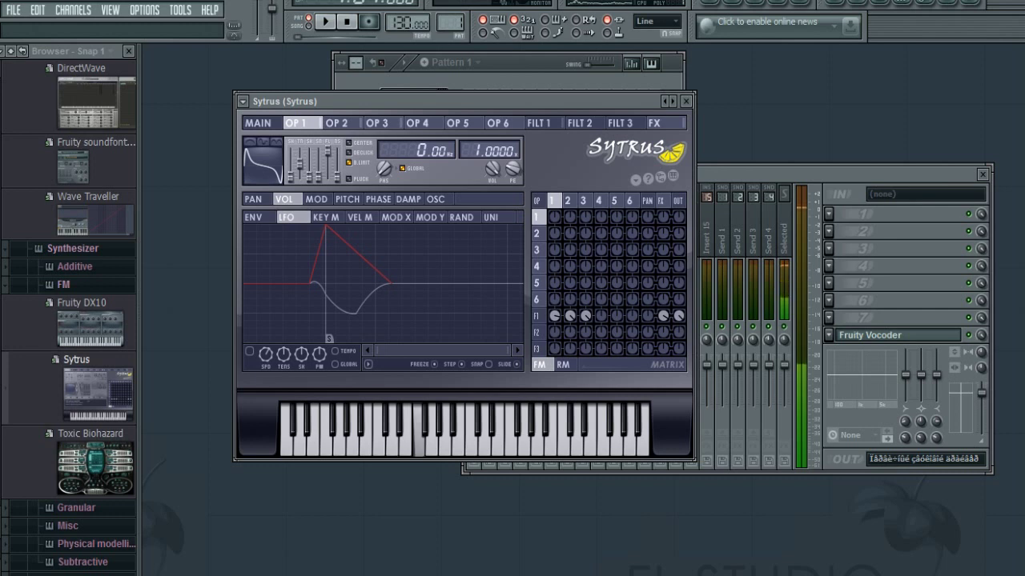
key(y)
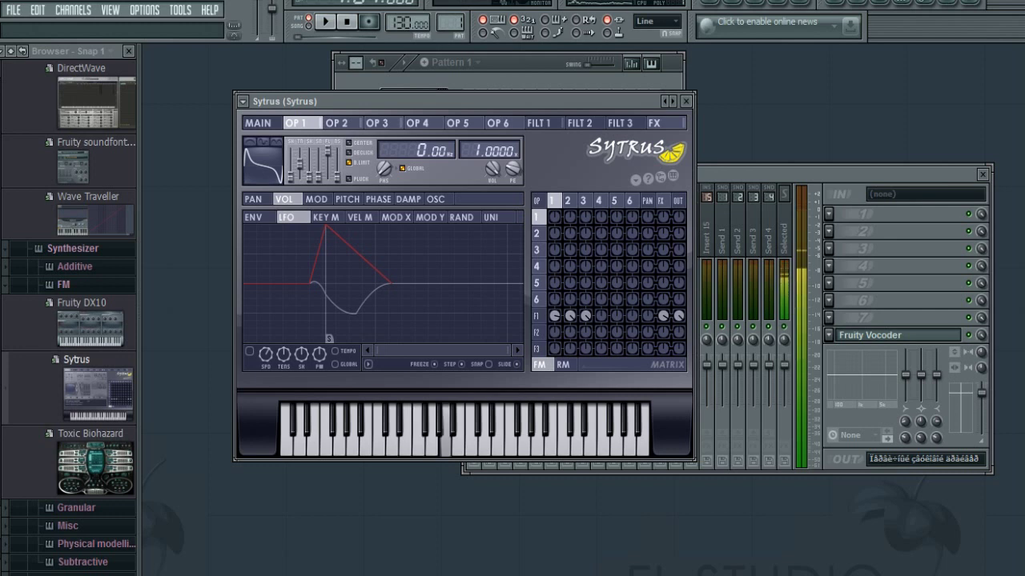
click(685, 100)
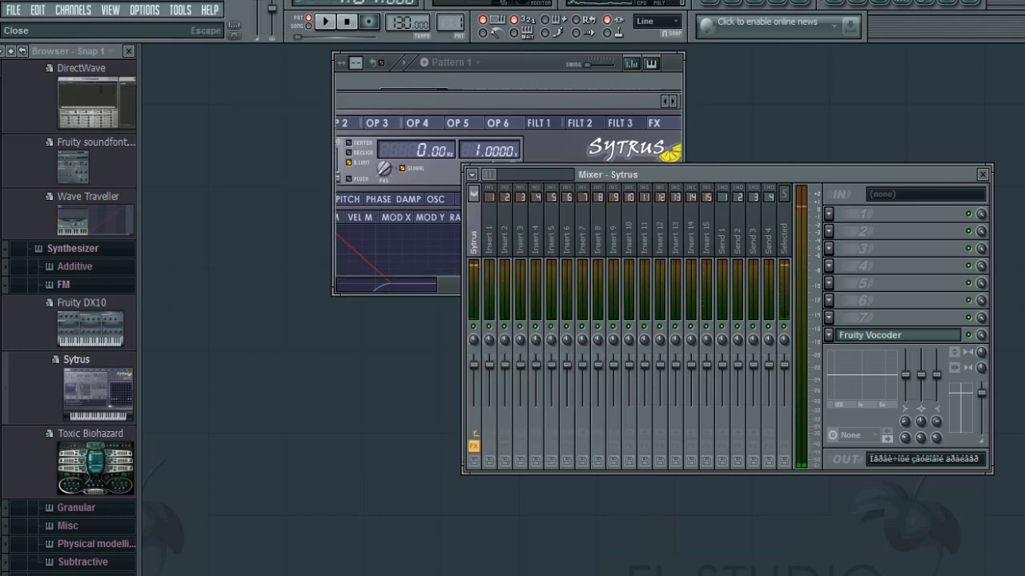